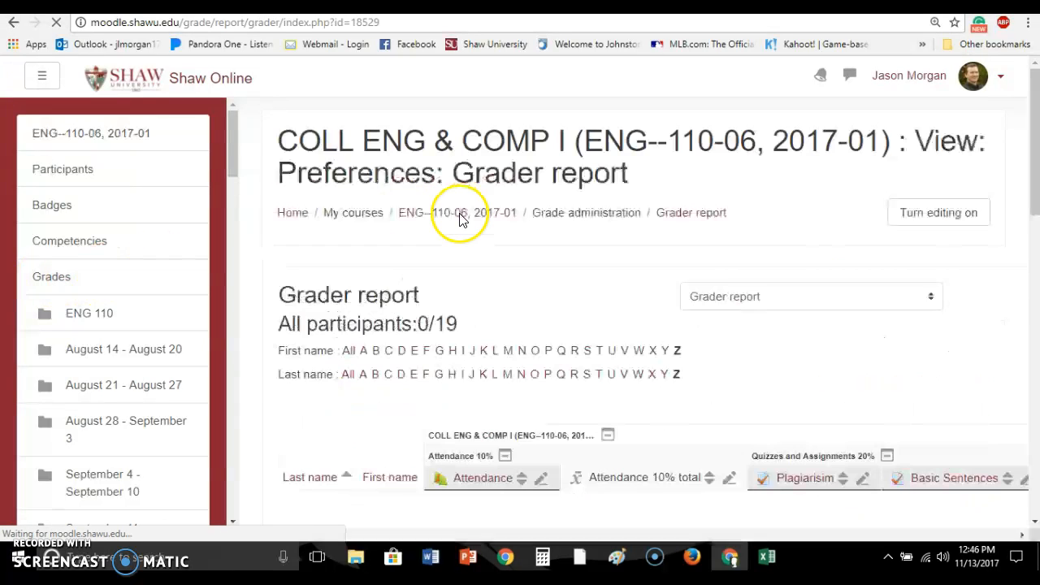
Open the Excel spreadsheet export page for the course grades from the grader report
click(734, 302)
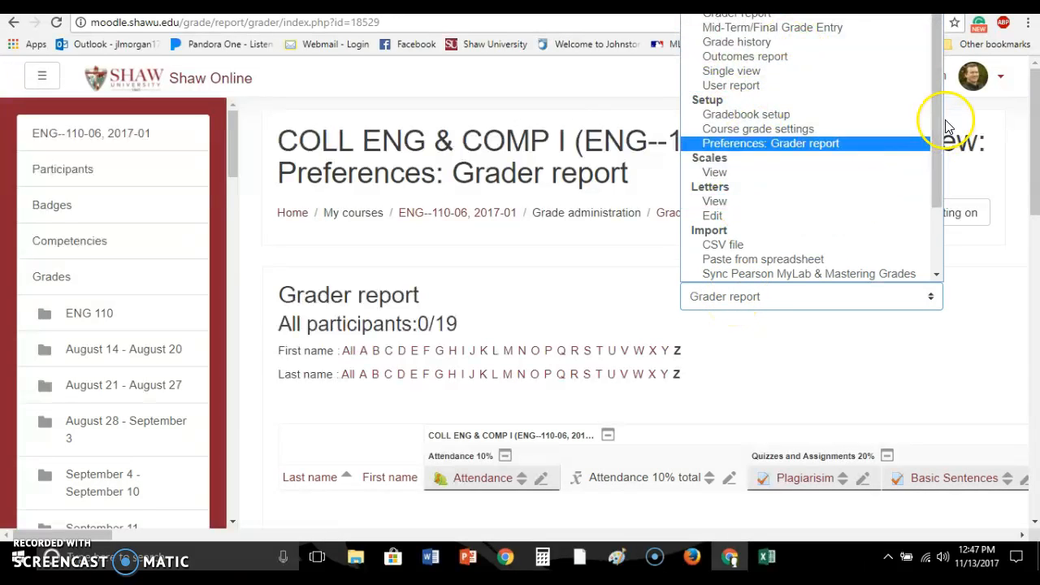
scroll(935, 130, down, 2)
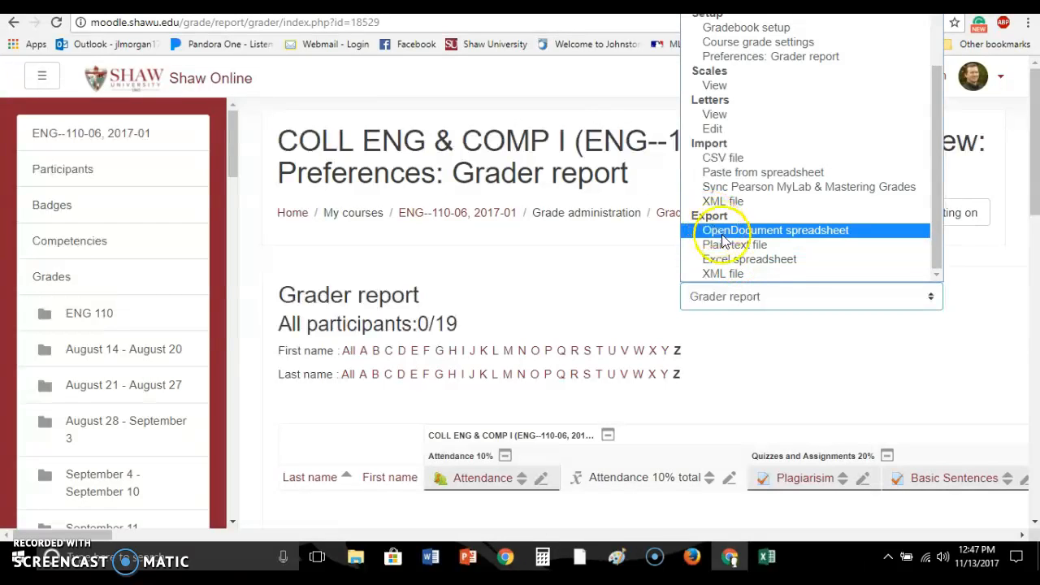
click(729, 258)
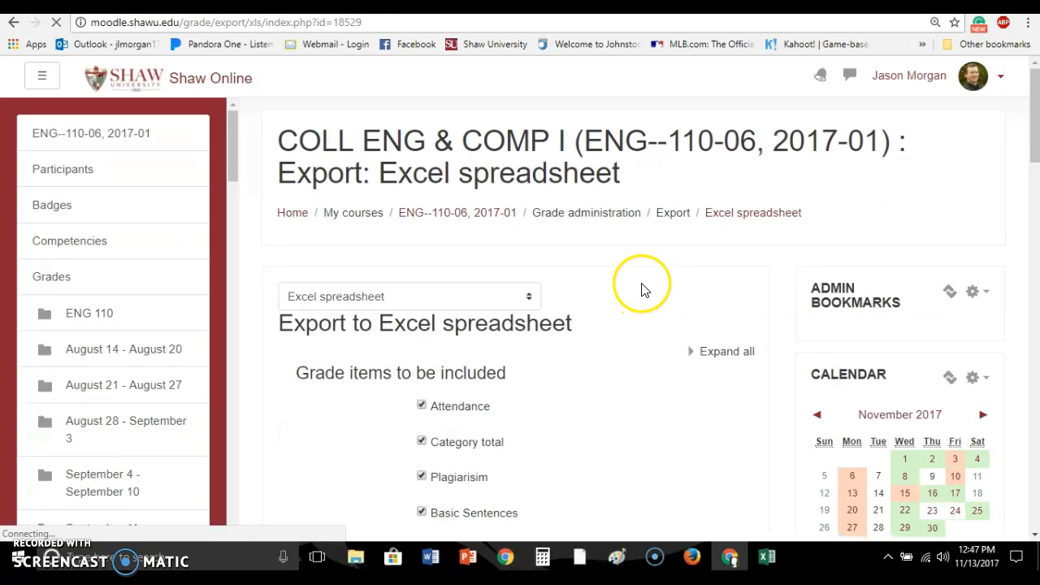
Download the grade export as an Excel file with all grade items included, and dismiss the download notice
scroll(589, 282, down, 3)
scroll(589, 282, down, 12)
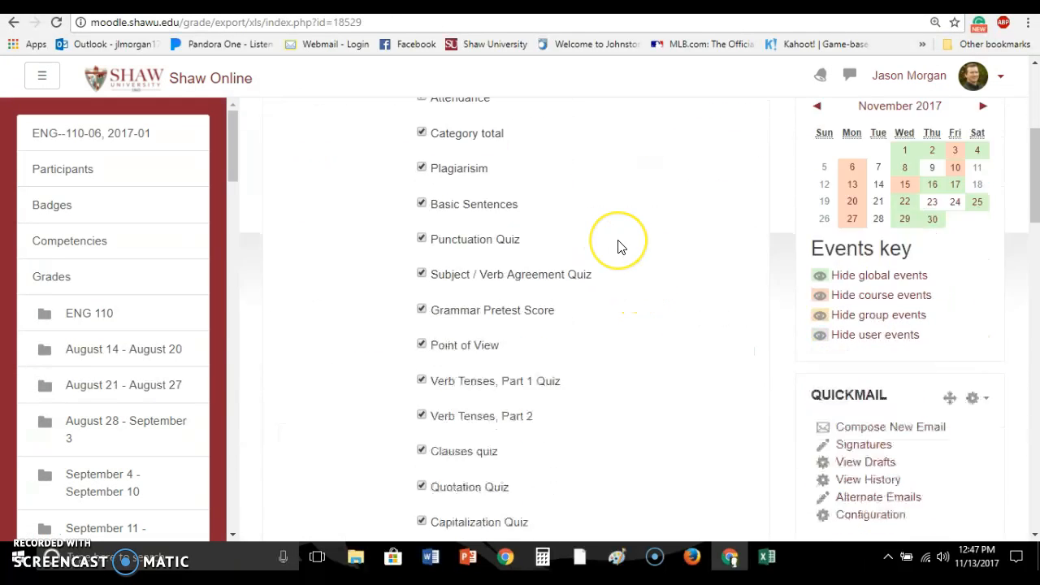
scroll(573, 348, down, 12)
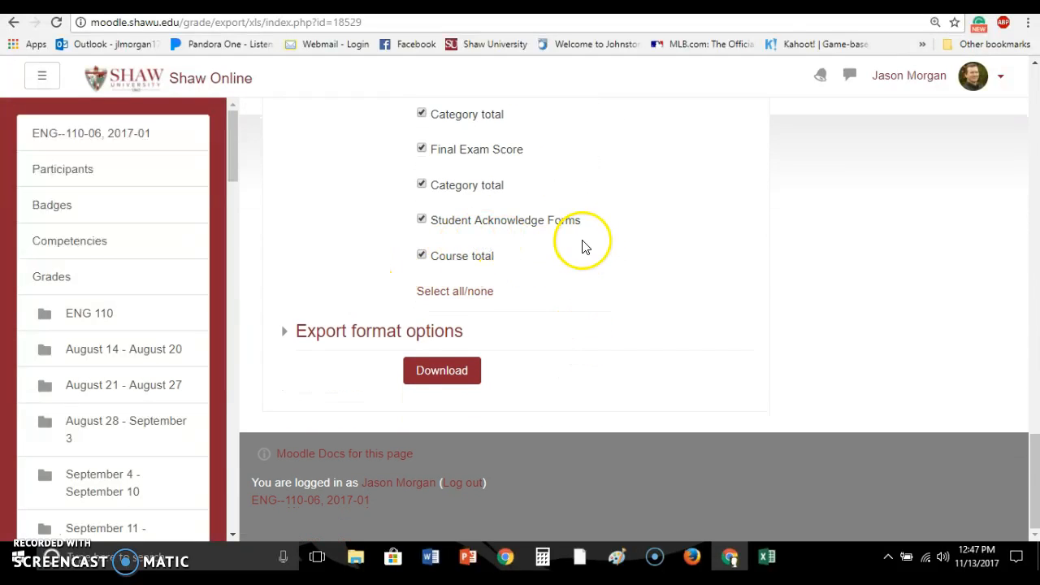
click(431, 375)
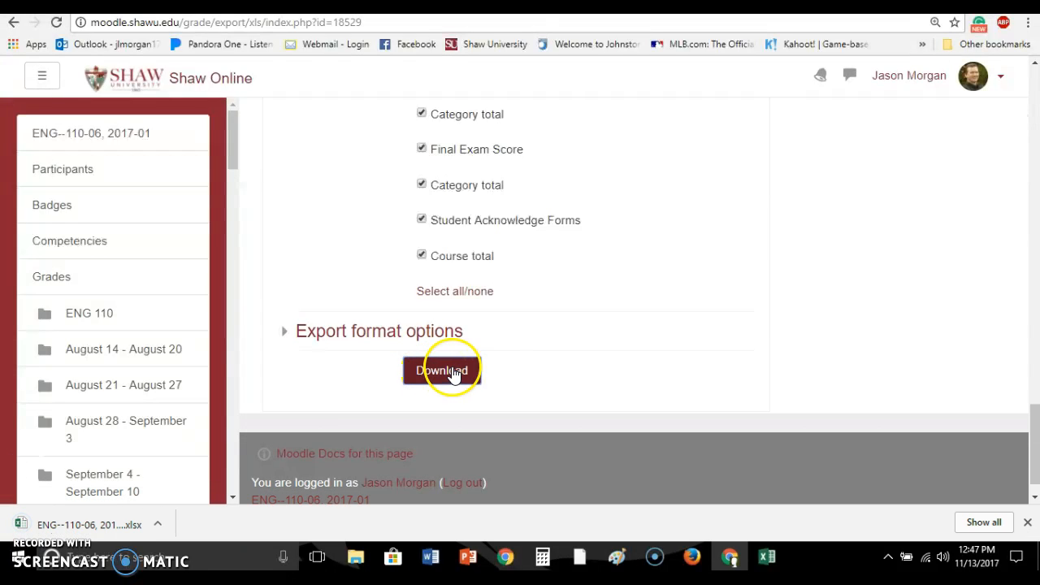
click(1027, 523)
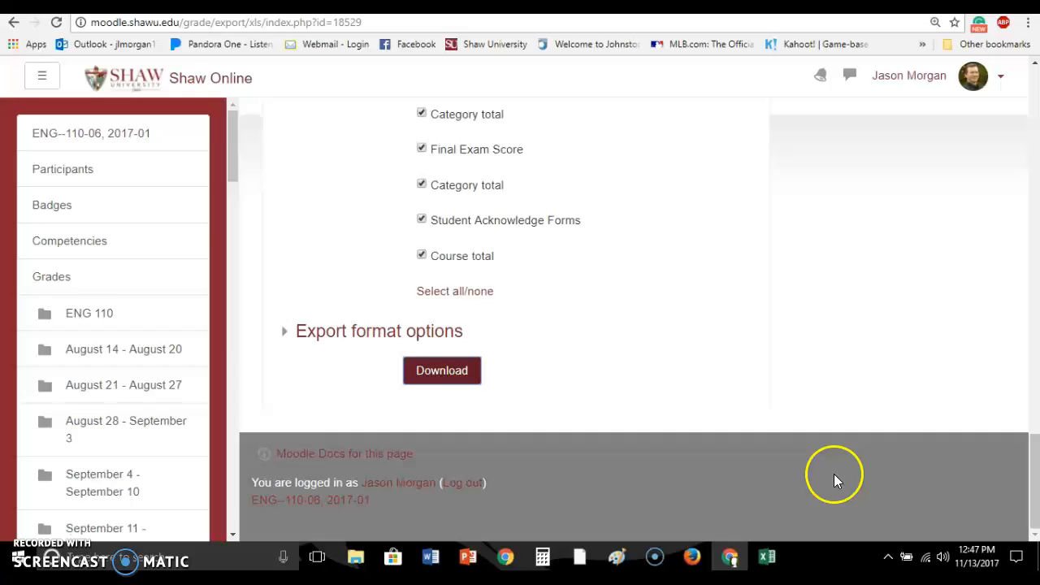
Switch to the Grades workbook in Excel and paste a copy of the First name and Last name columns starting at column BE, over the Last downloaded column
click(770, 557)
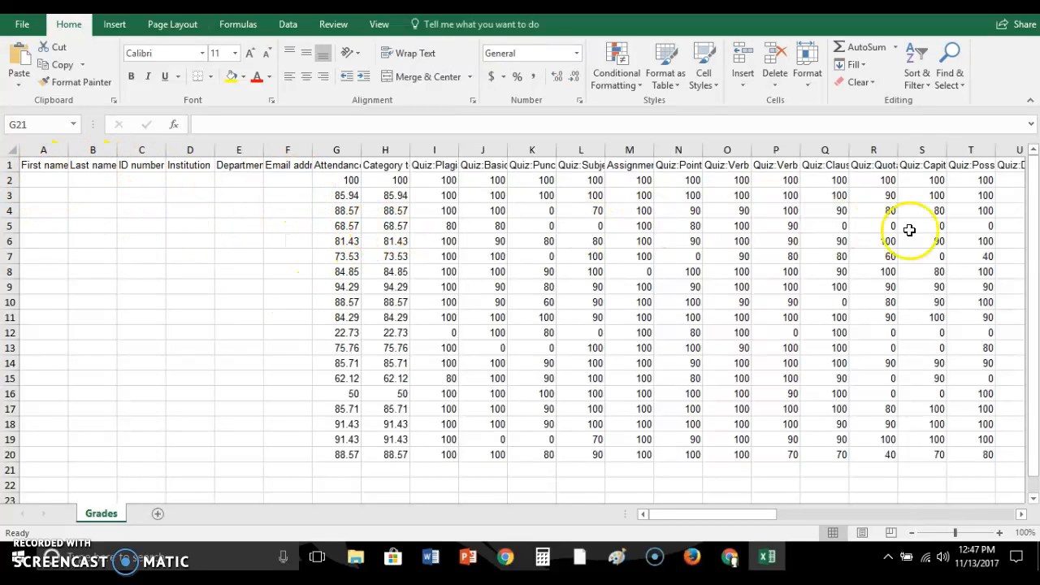
drag(671, 517, 935, 498)
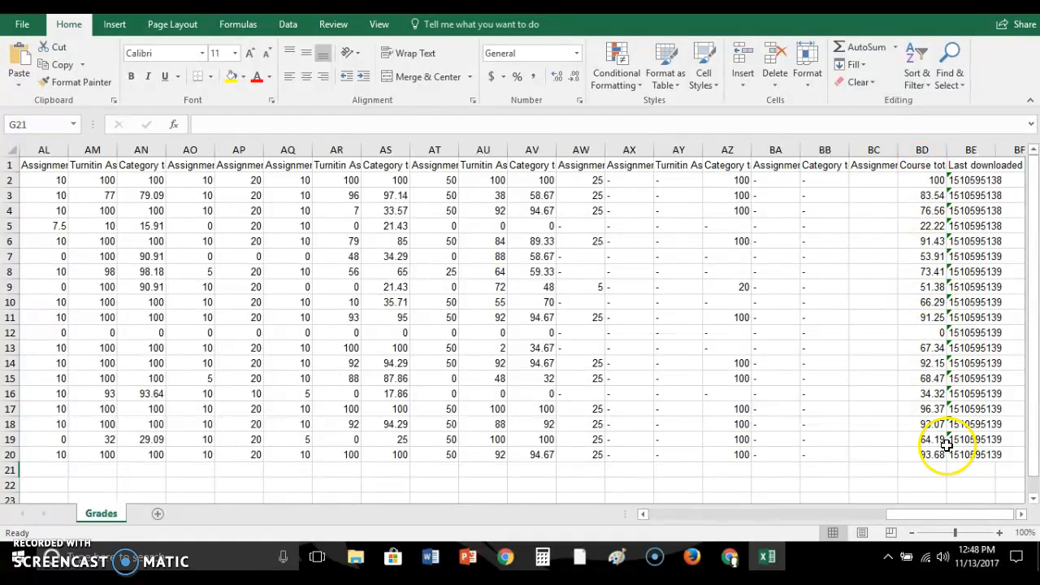
drag(958, 514, 572, 515)
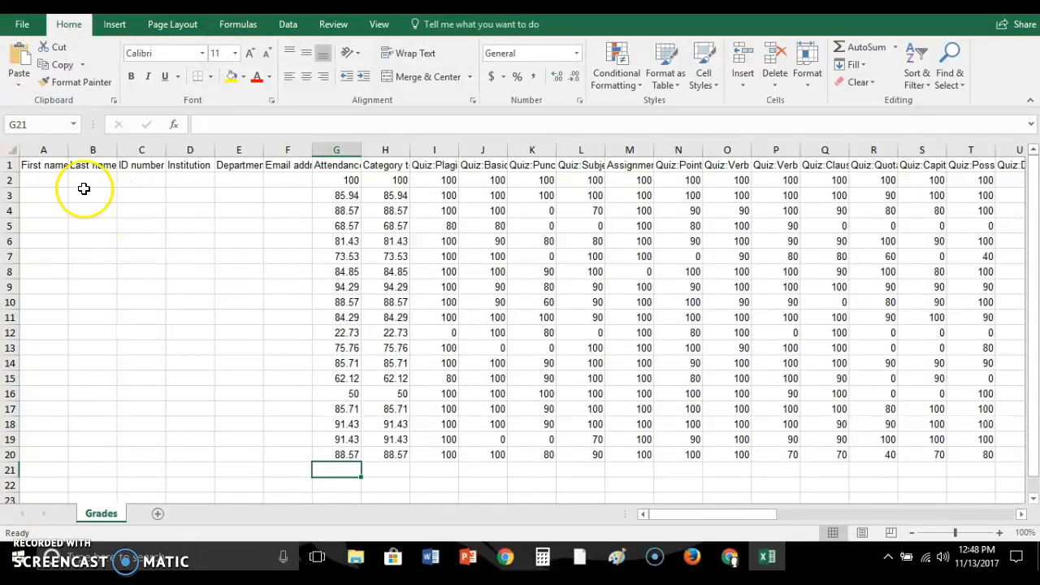
drag(45, 151, 89, 152)
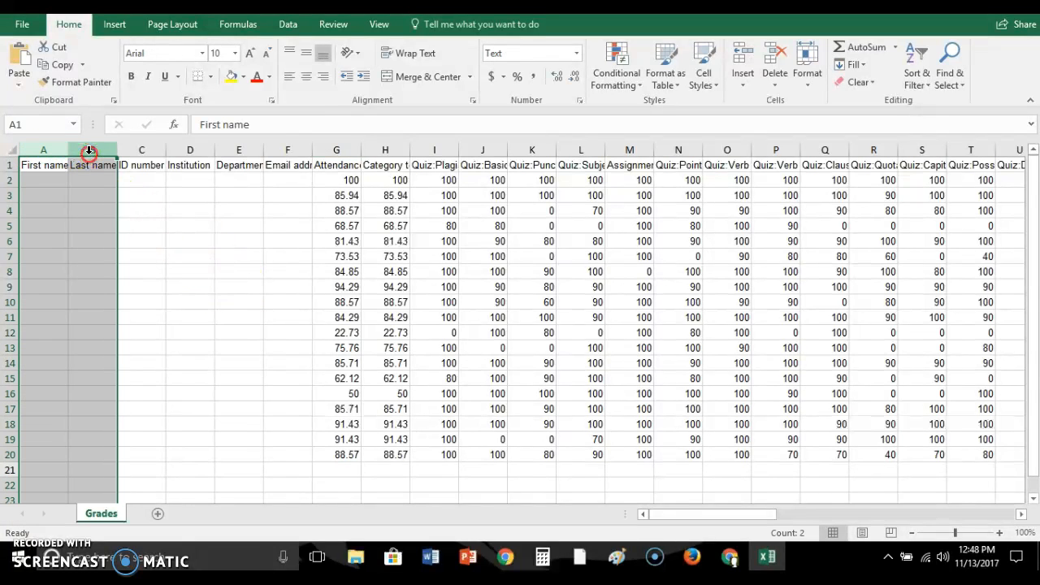
right_click(91, 153)
click(122, 161)
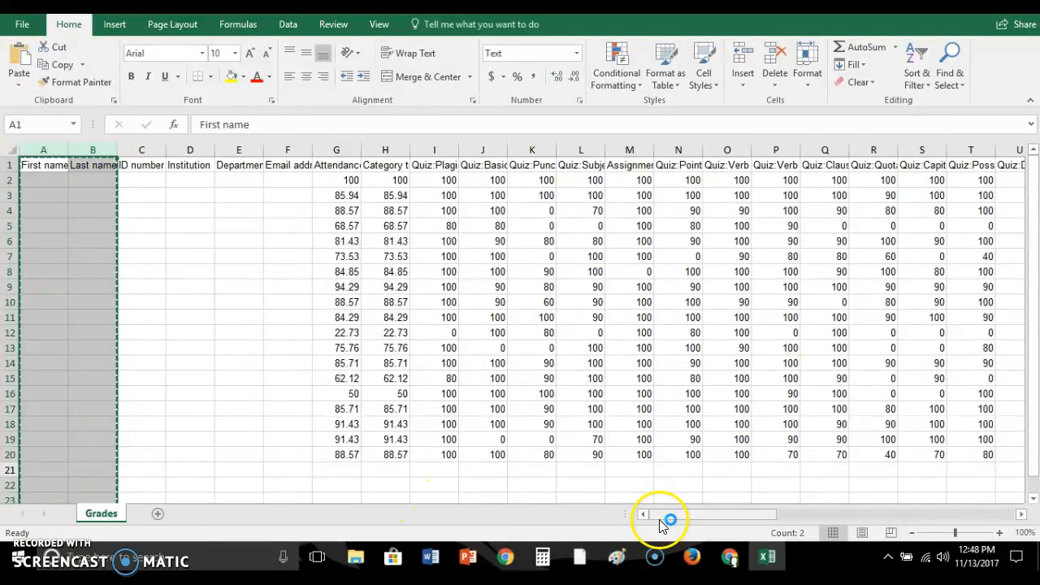
drag(683, 515, 955, 507)
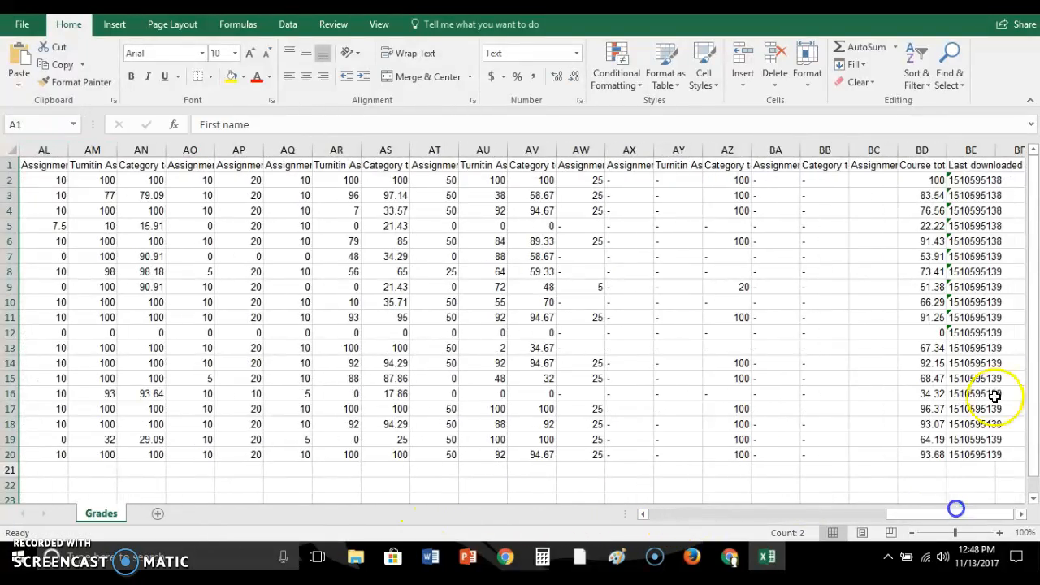
click(963, 150)
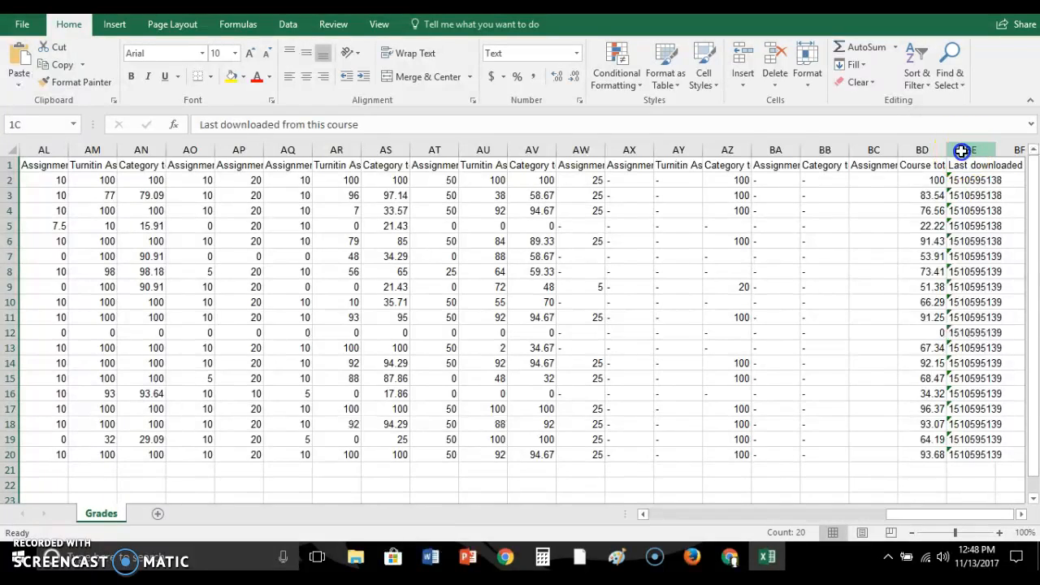
right_click(963, 150)
click(837, 217)
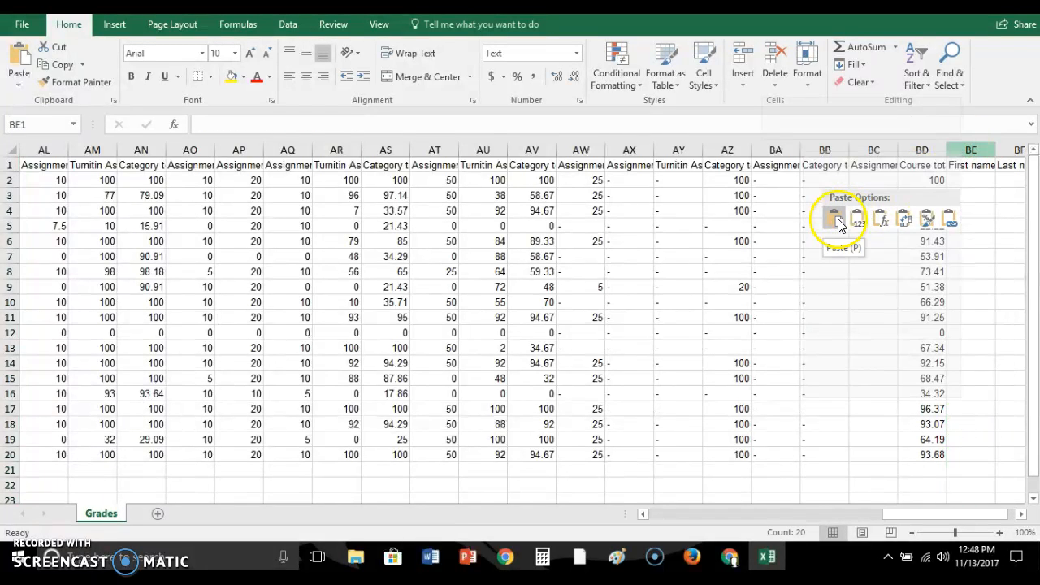
drag(937, 515, 965, 511)
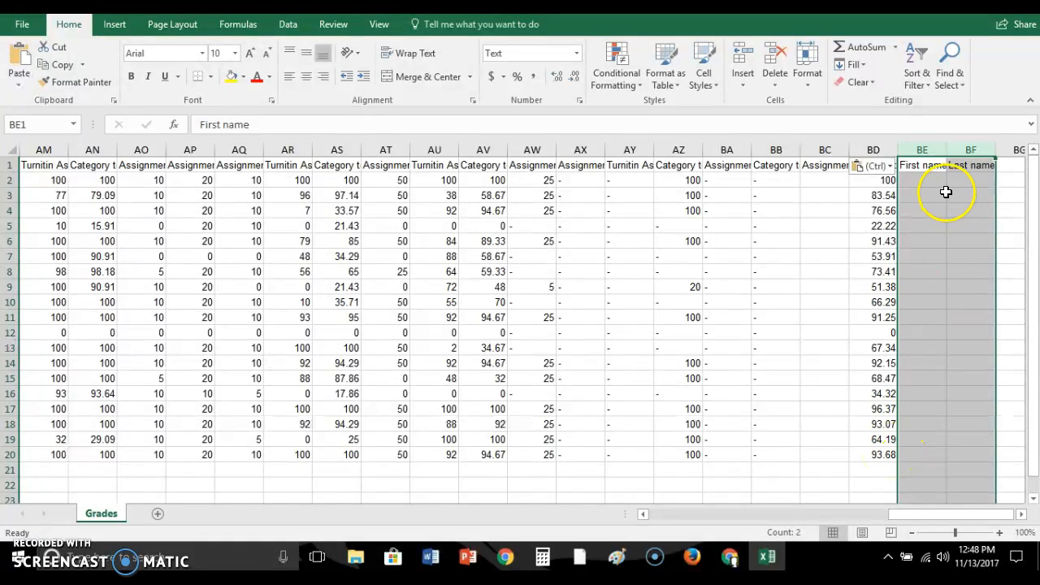
drag(924, 512, 1012, 456)
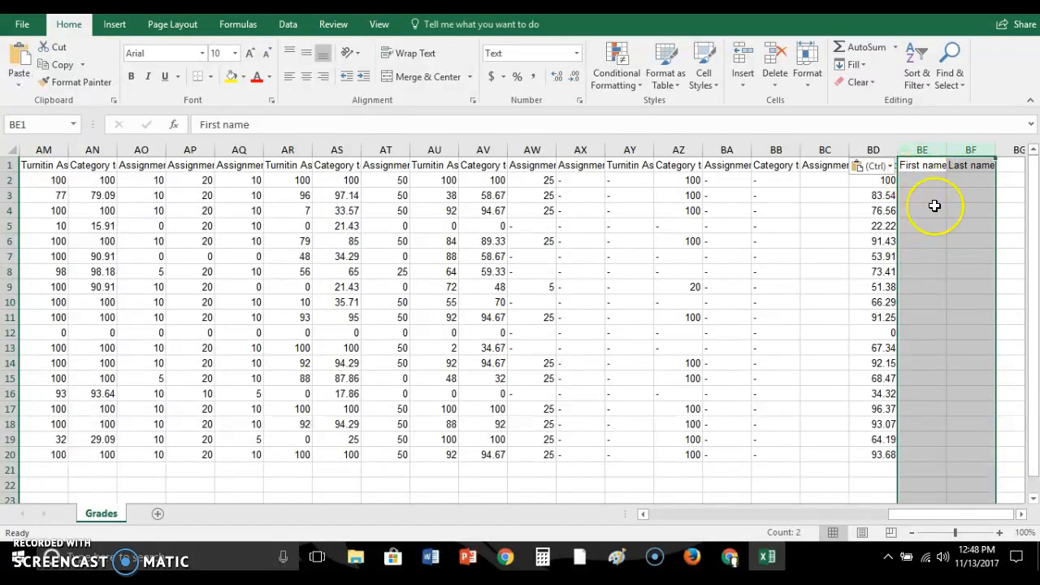
Rotate the header text in row 1 of the Grades sheet to a 90-degree orientation
drag(933, 510, 536, 522)
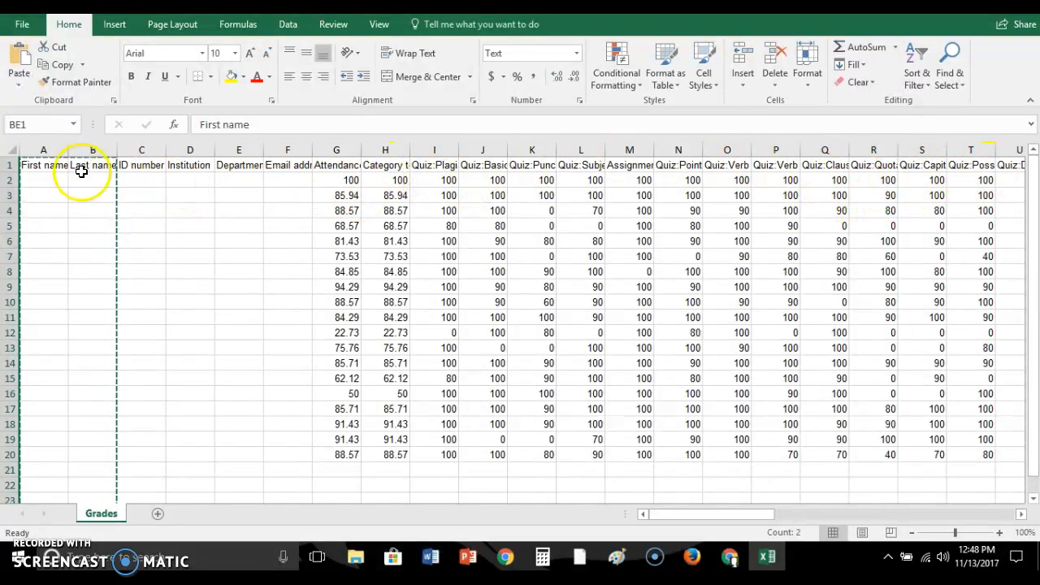
click(12, 163)
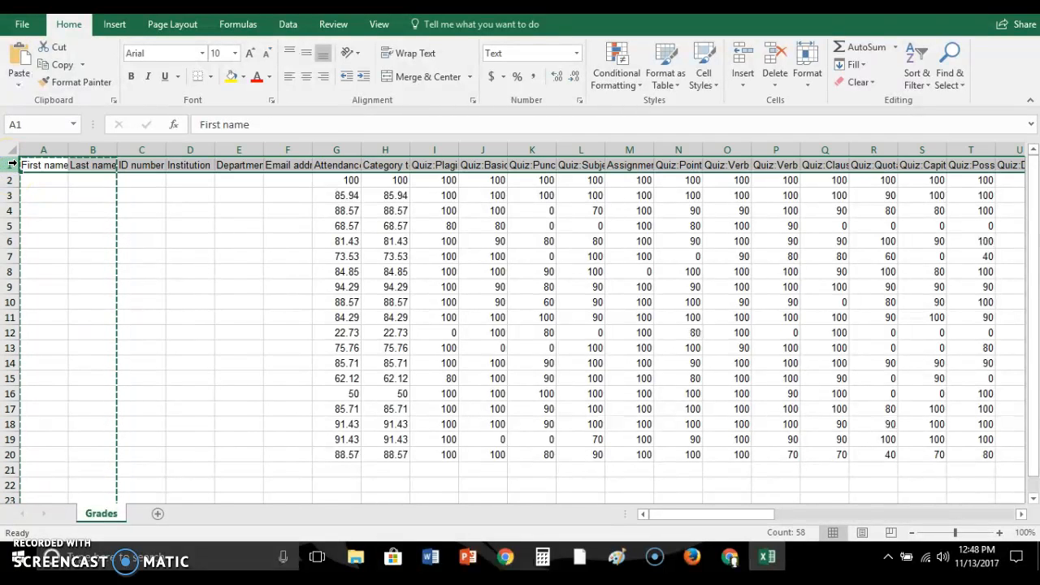
click(472, 100)
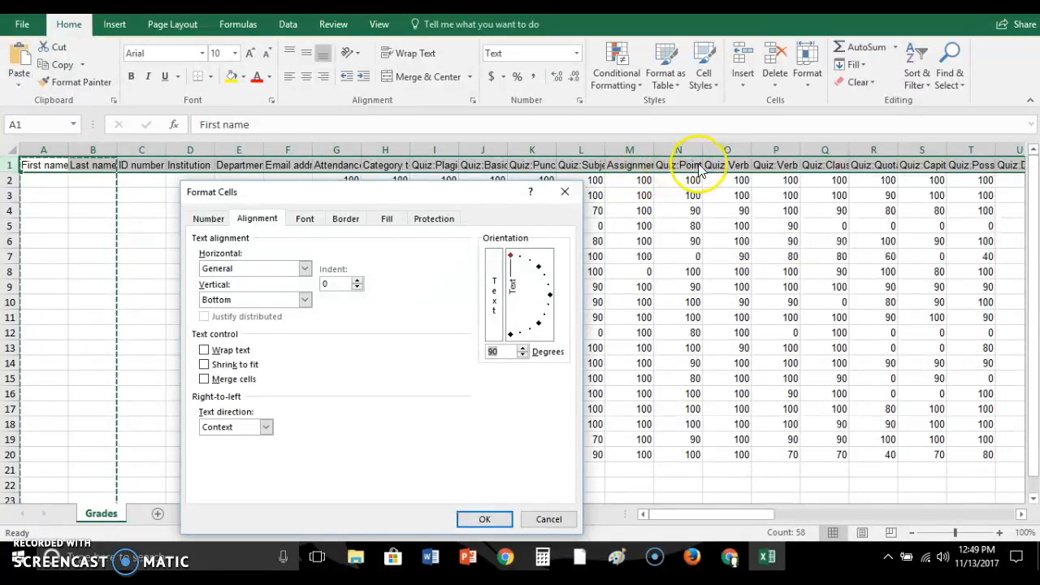
click(487, 519)
scroll(159, 309, down, 1)
scroll(309, 293, up, 1)
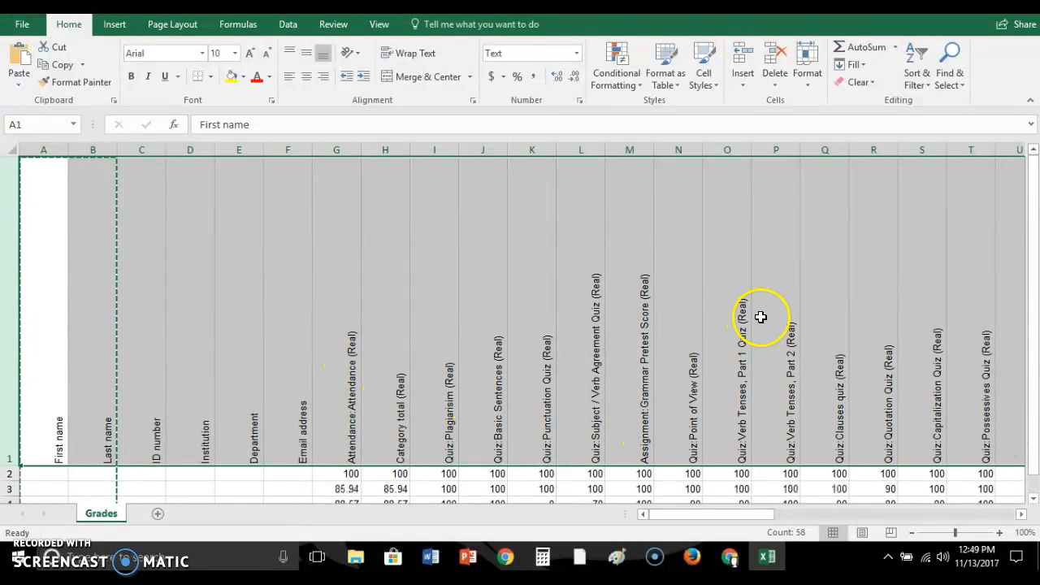
scroll(753, 308, down, 2)
scroll(752, 308, up, 2)
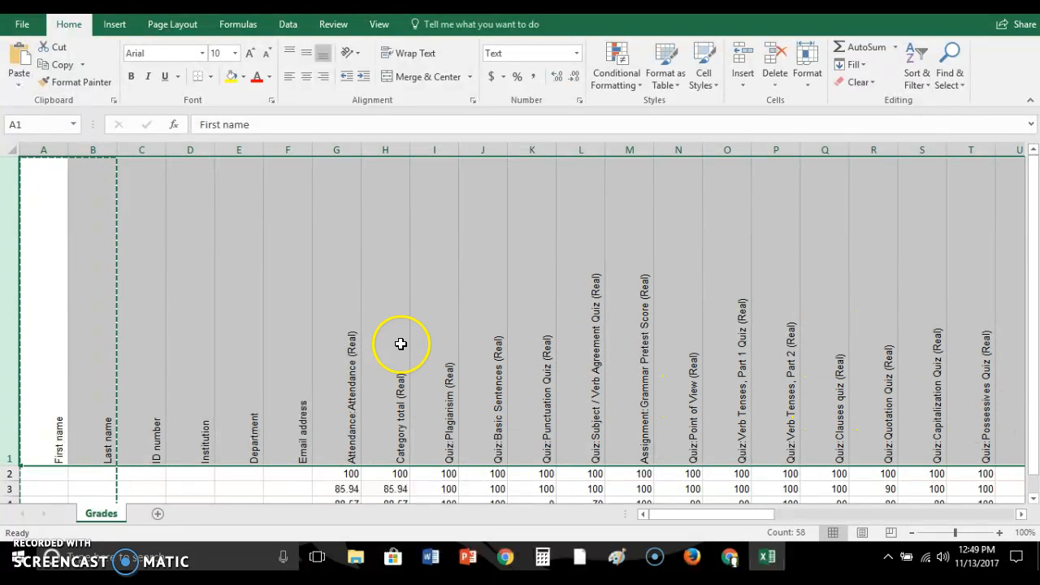
scroll(438, 353, down, 1)
scroll(360, 330, up, 1)
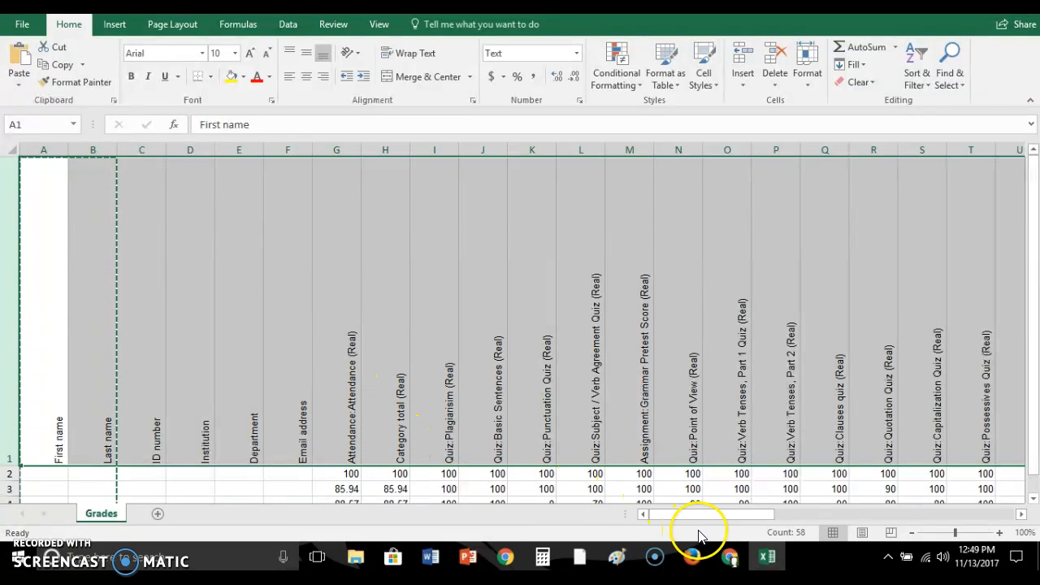
Switch back to Moodle in the browser, return to the grader report, and open Gradebook setup
click(729, 557)
scroll(642, 345, up, 20)
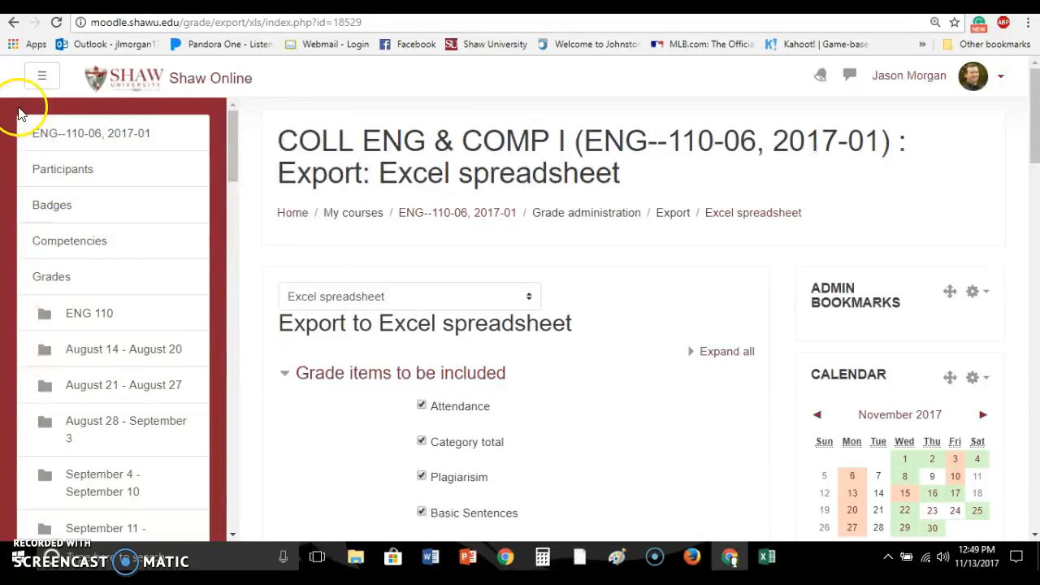
click(12, 23)
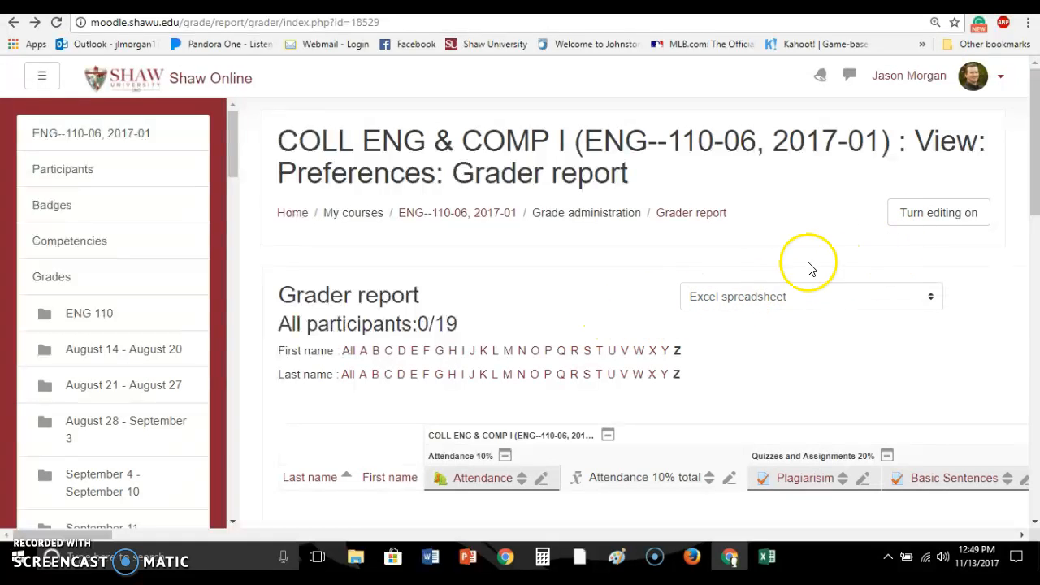
click(736, 298)
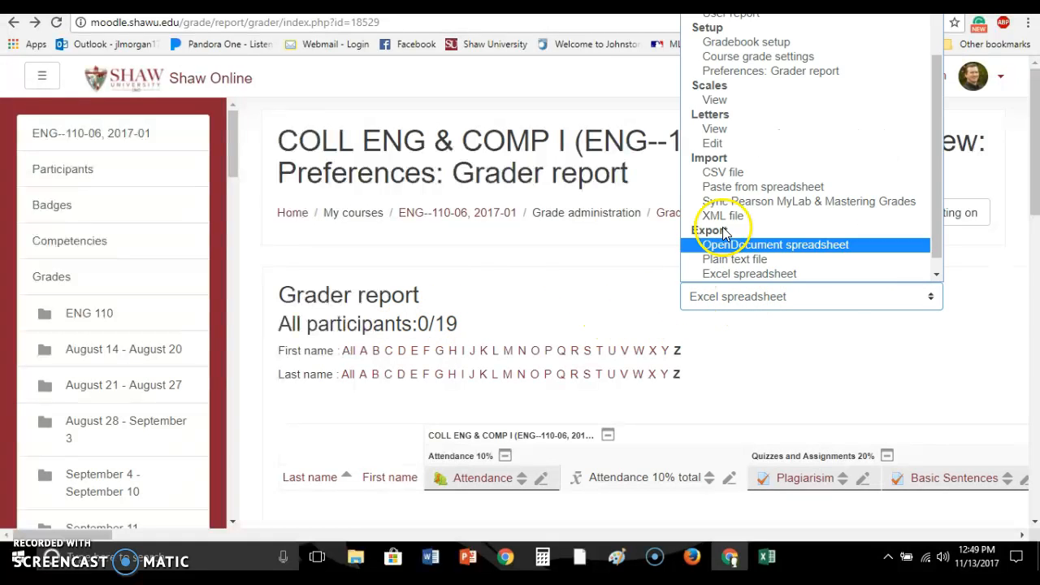
scroll(725, 233, up, 2)
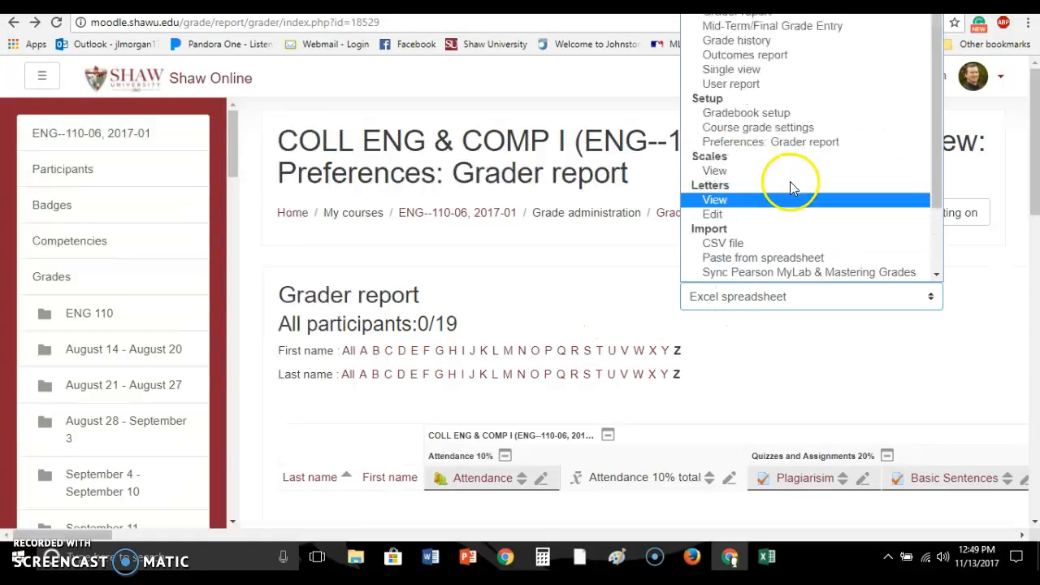
click(730, 118)
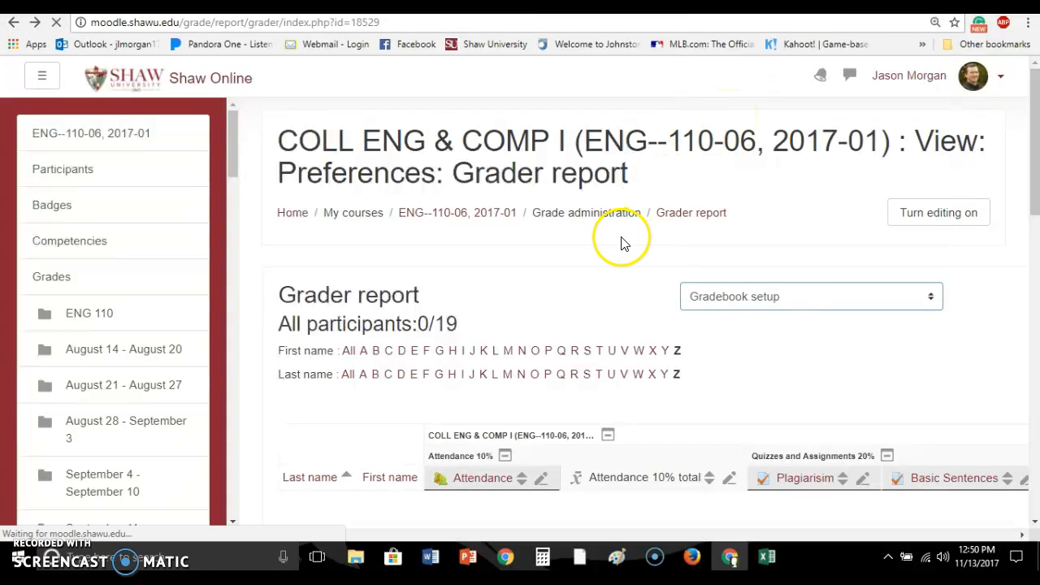
Copy the category total name "Attendance 10% total" from the gradebook setup list
scroll(637, 244, down, 2)
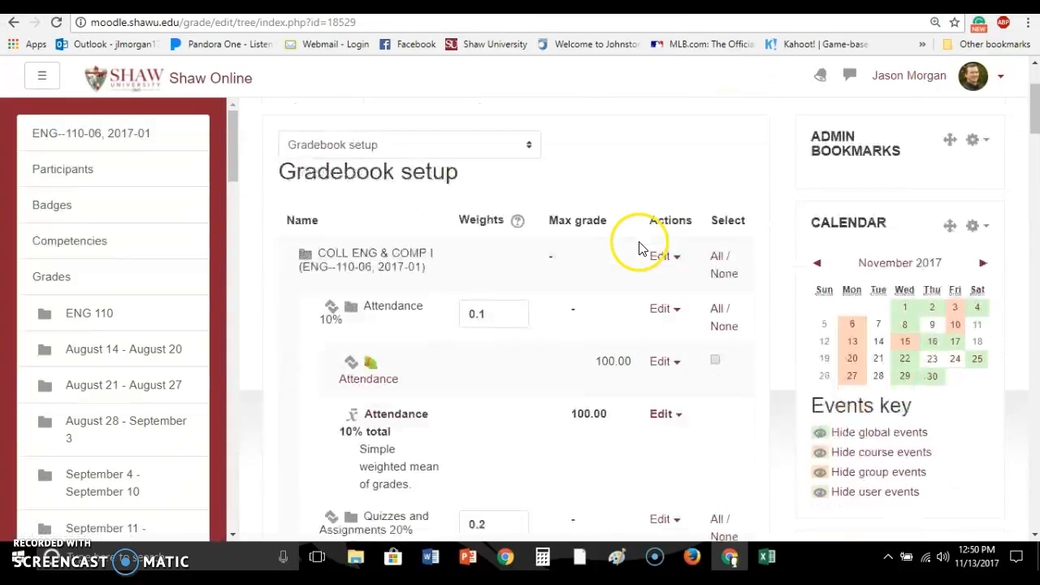
scroll(481, 337, down, 1)
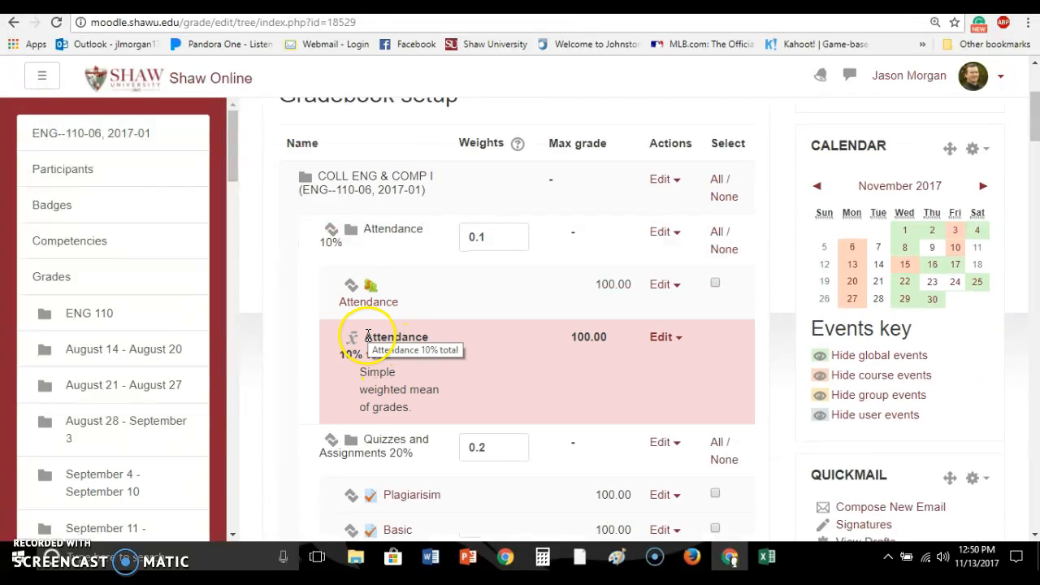
drag(351, 335, 395, 360)
key(ctrl+c)
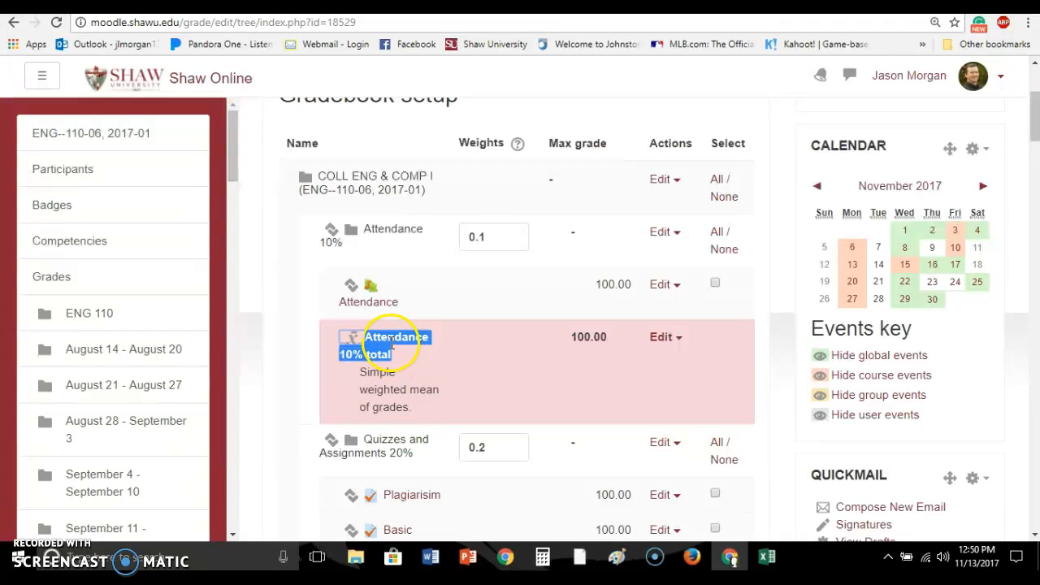
drag(463, 374, 381, 340)
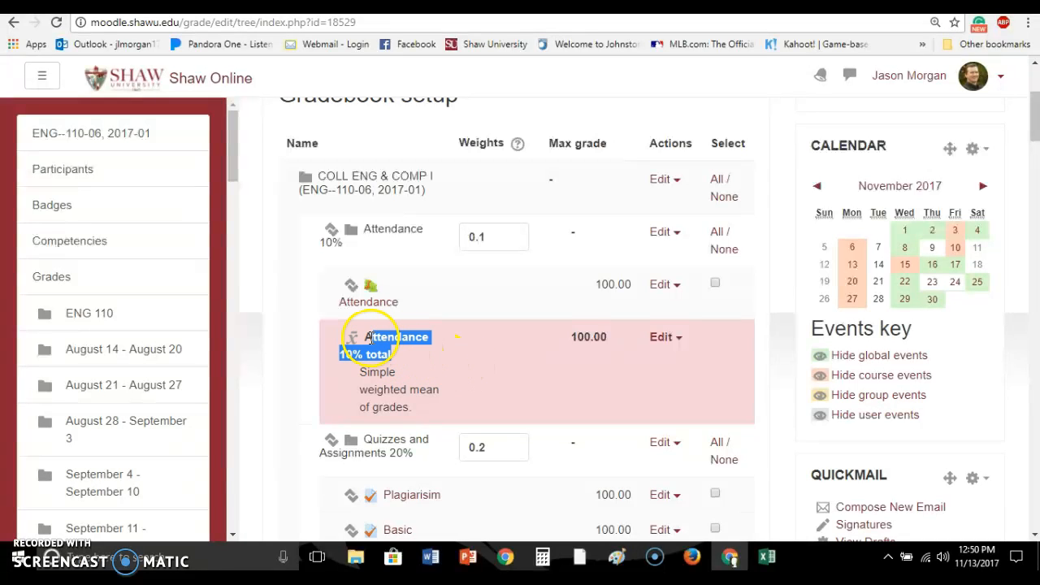
right_click(364, 336)
click(403, 348)
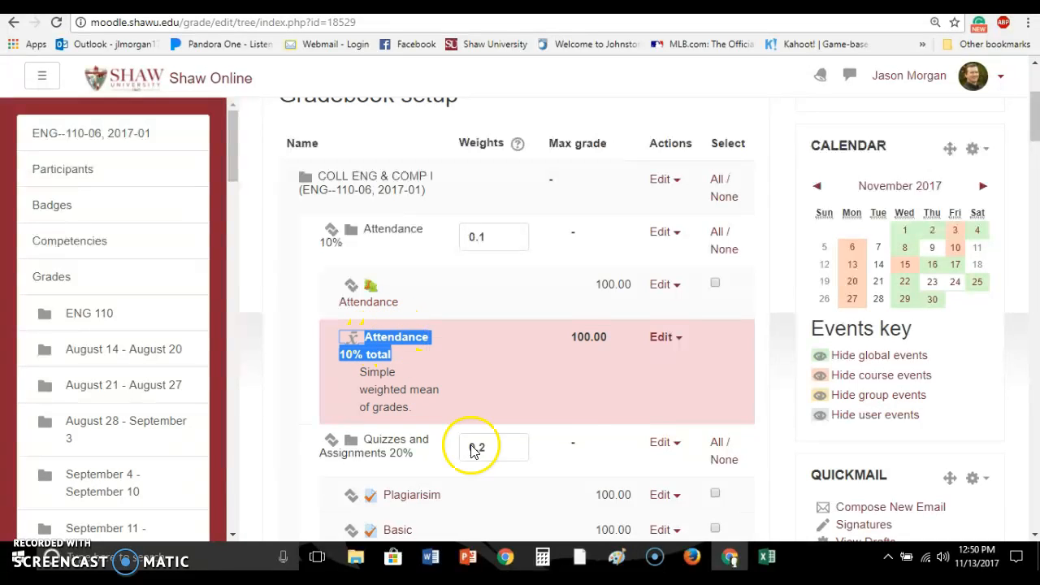
Switch to the Grades workbook in Excel and paste "Attendance 10% total" over the category total header in H1, matching destination formatting
click(766, 557)
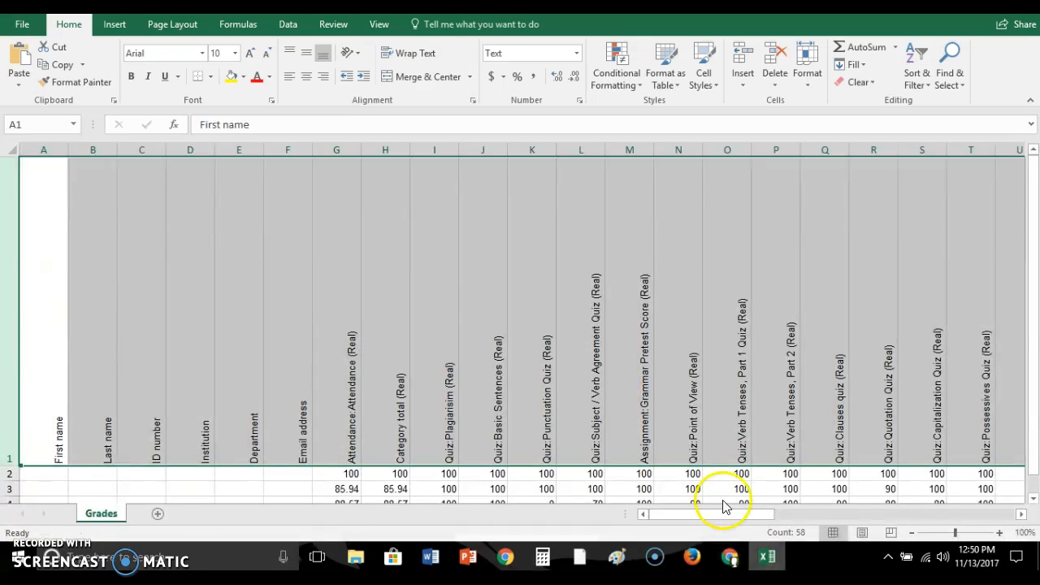
click(402, 441)
right_click(402, 441)
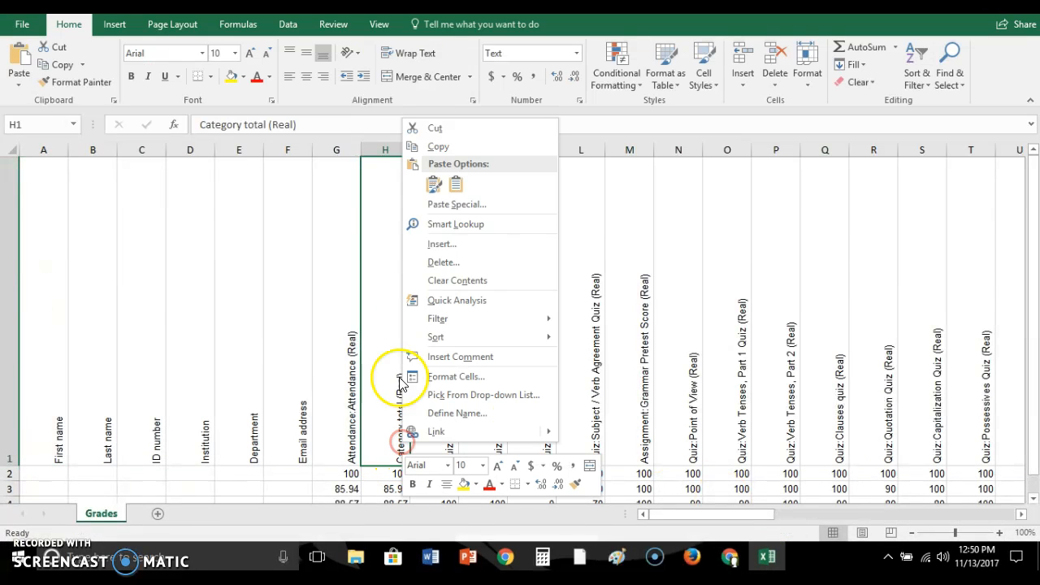
click(455, 186)
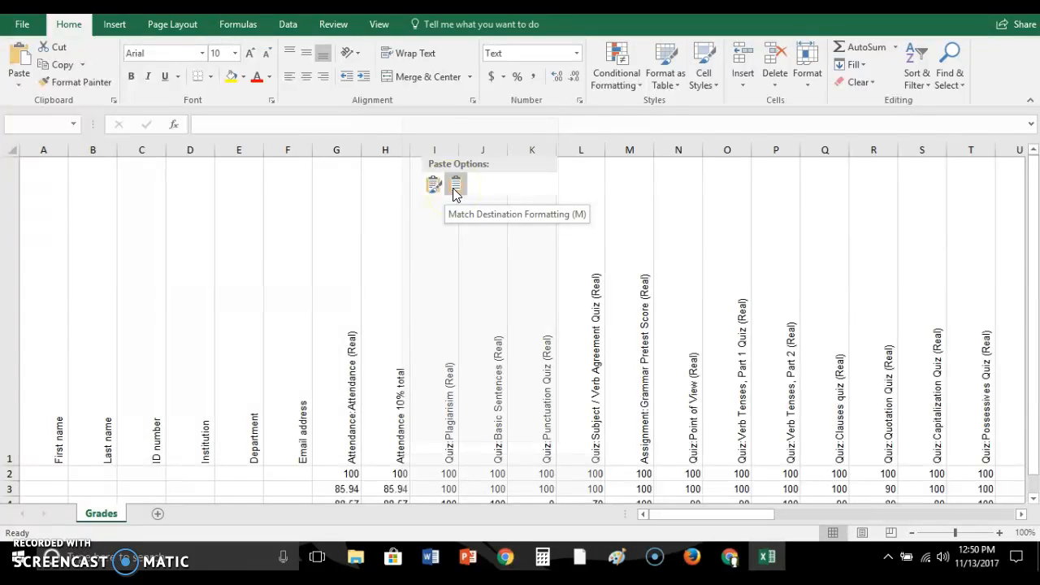
click(453, 186)
click(412, 425)
click(402, 400)
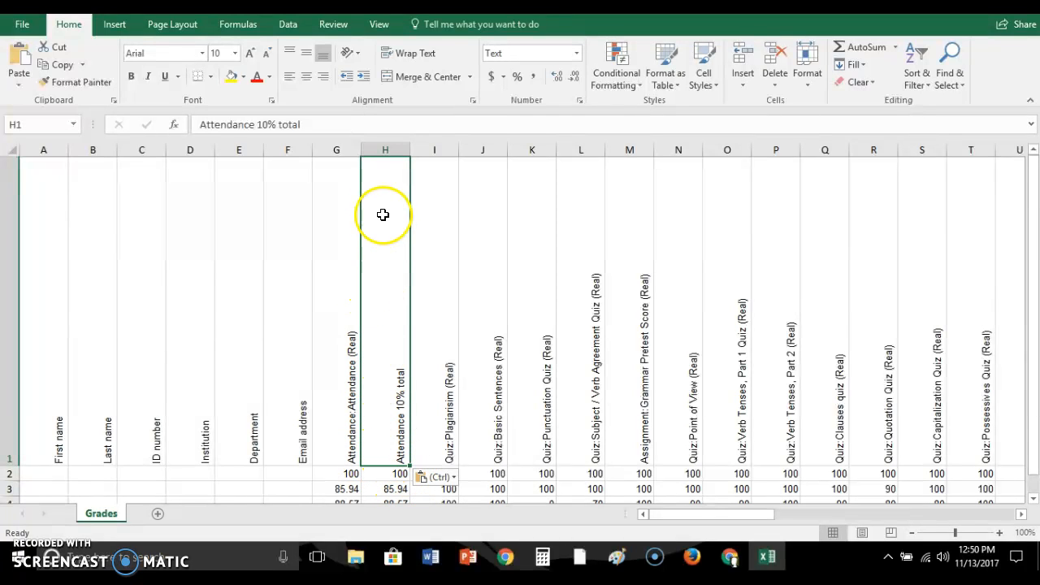
Fill the entire Attendance 10% total column, column H, with the standard light green color
click(395, 150)
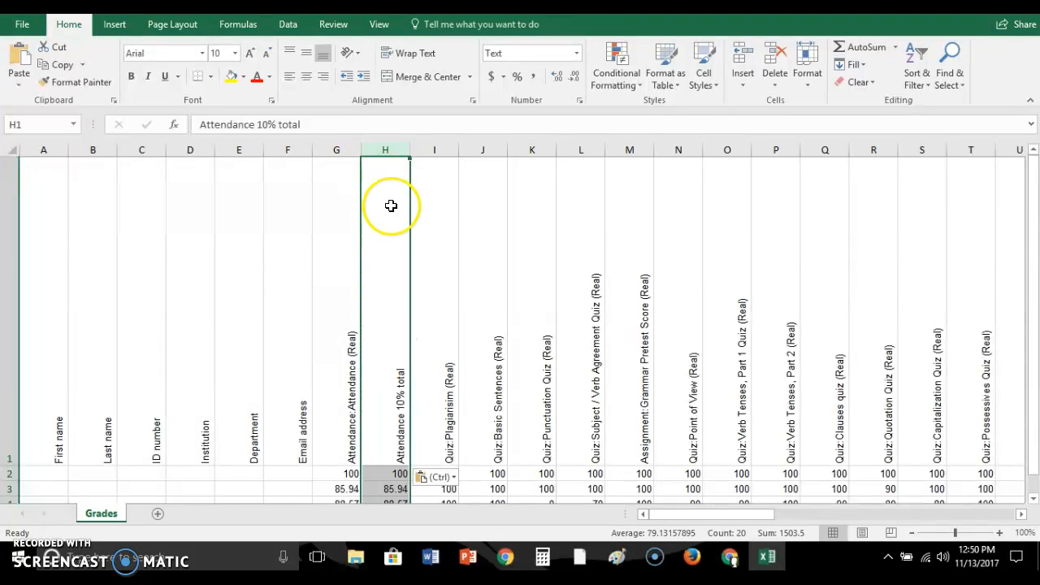
click(244, 76)
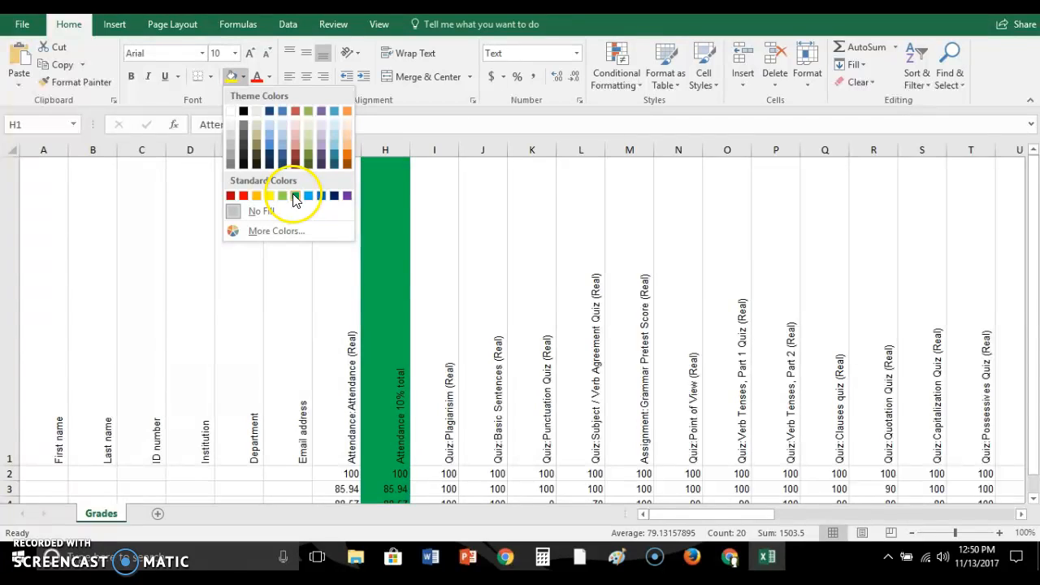
click(283, 196)
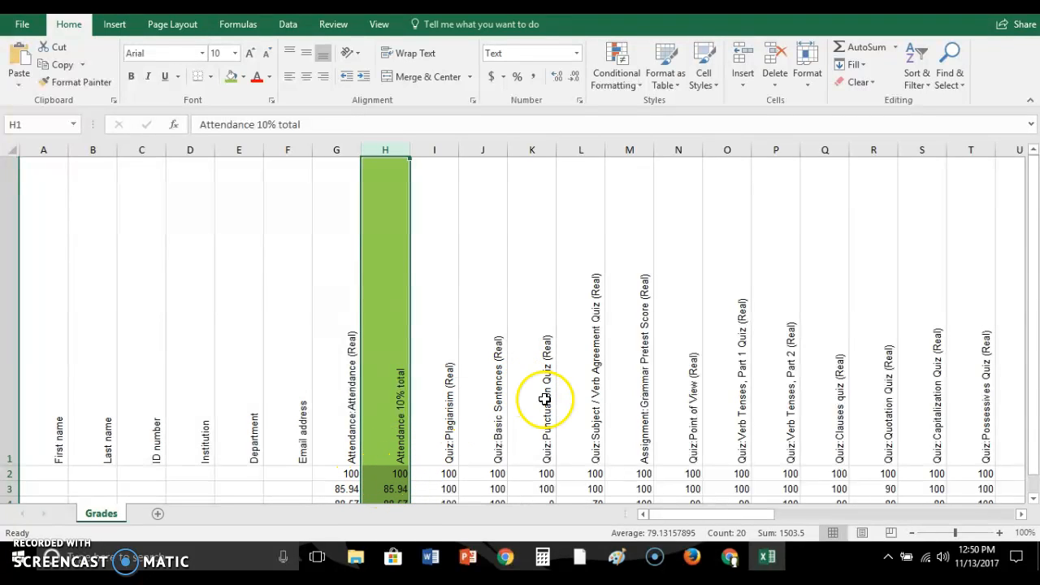
Locate the next category total column, AK, then switch to Moodle and copy the category name "Quizzes and Assignments 20%" from Gradebook setup
drag(681, 517, 848, 518)
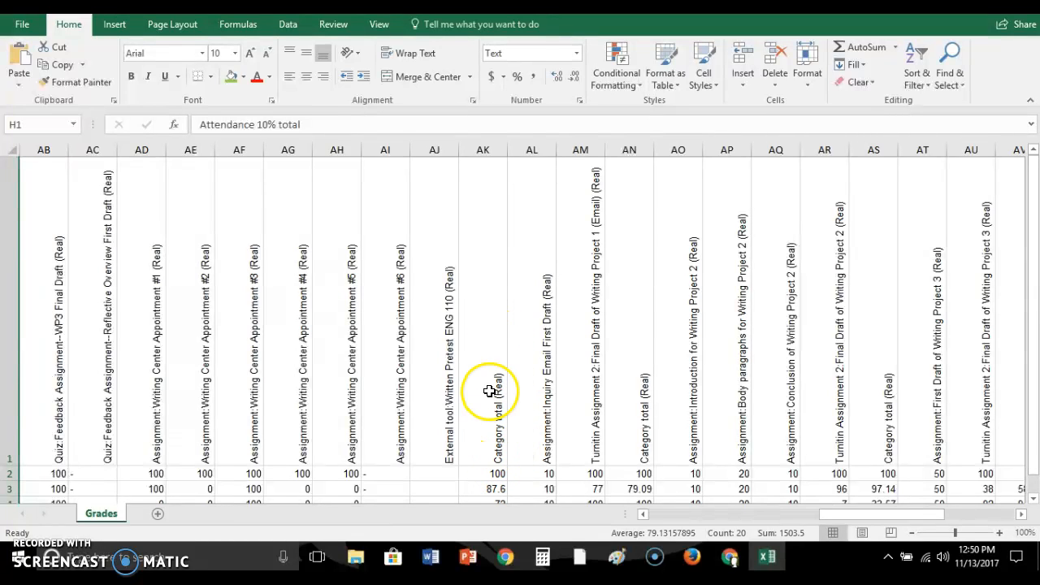
click(728, 554)
scroll(474, 313, down, 2)
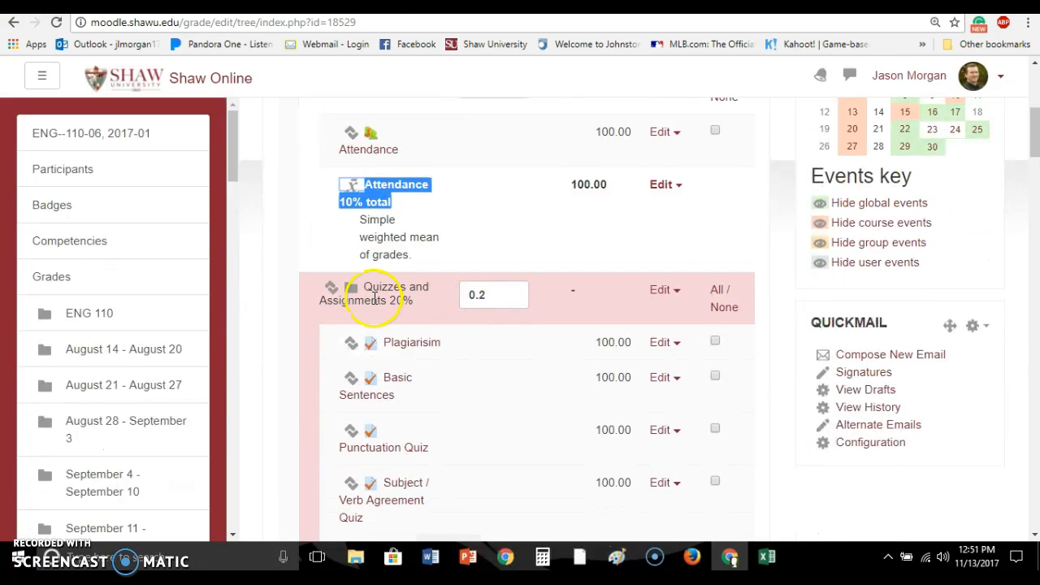
drag(368, 290, 417, 301)
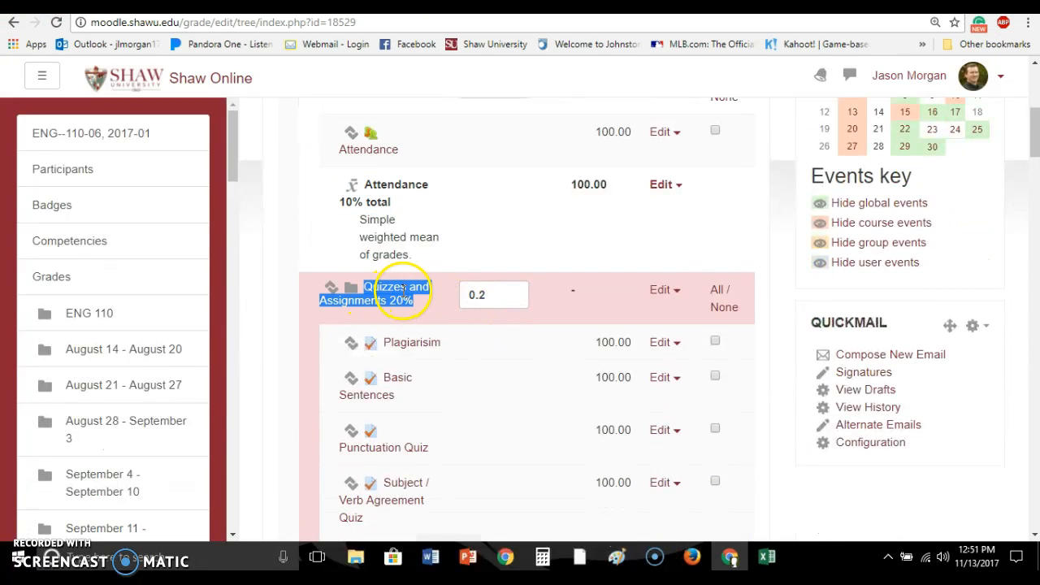
right_click(418, 300)
click(430, 303)
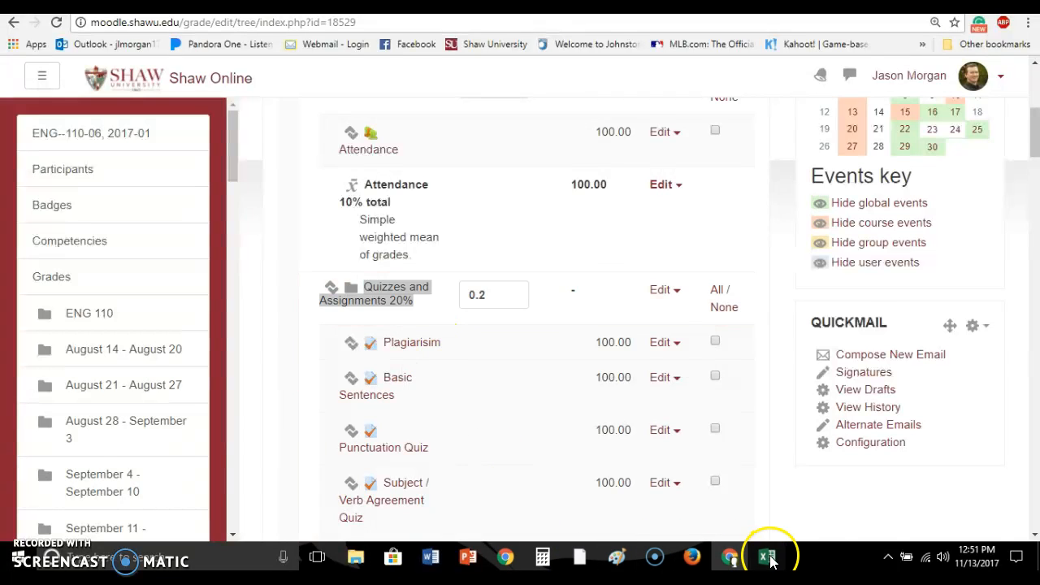
Switch back to Excel and paste "Quizzes and Assignments 20%" over the category total header in AK1, matching destination formatting
click(767, 555)
click(498, 426)
right_click(498, 423)
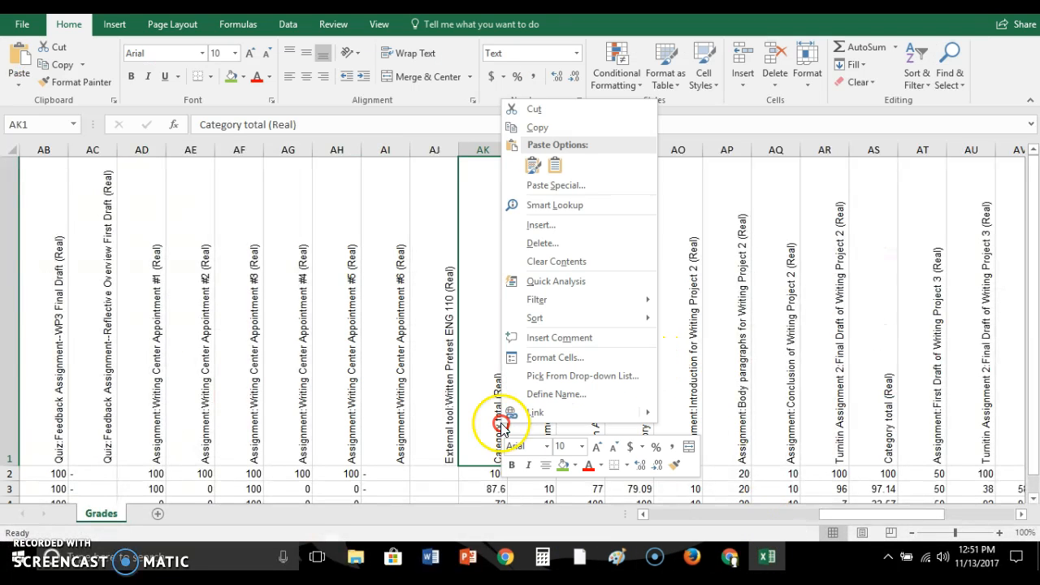
click(555, 165)
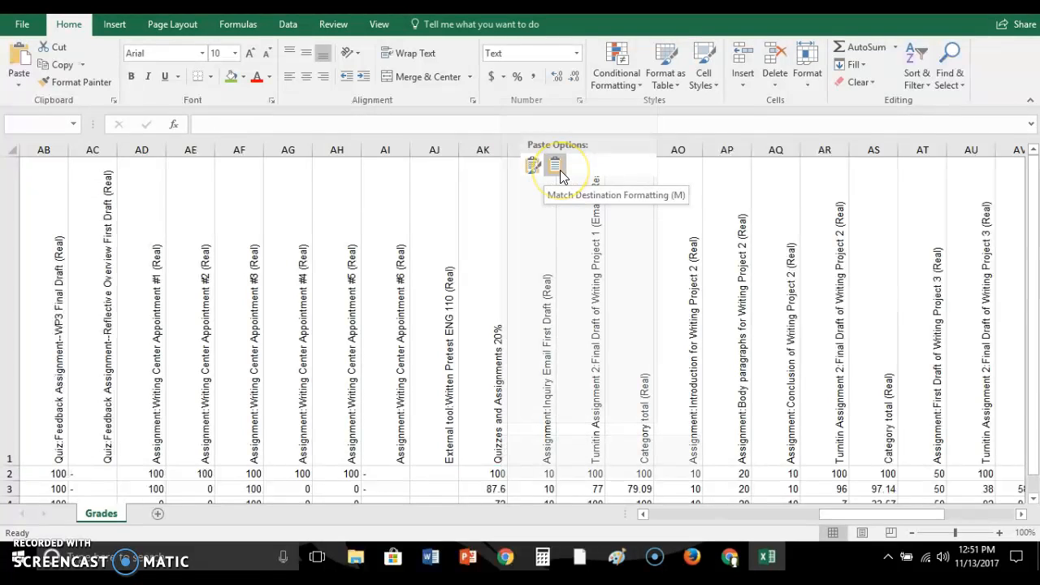
click(469, 173)
Fill the whole Quizzes and Assignments 20% column, column AK, with the same light green and check it down the student rows
click(484, 148)
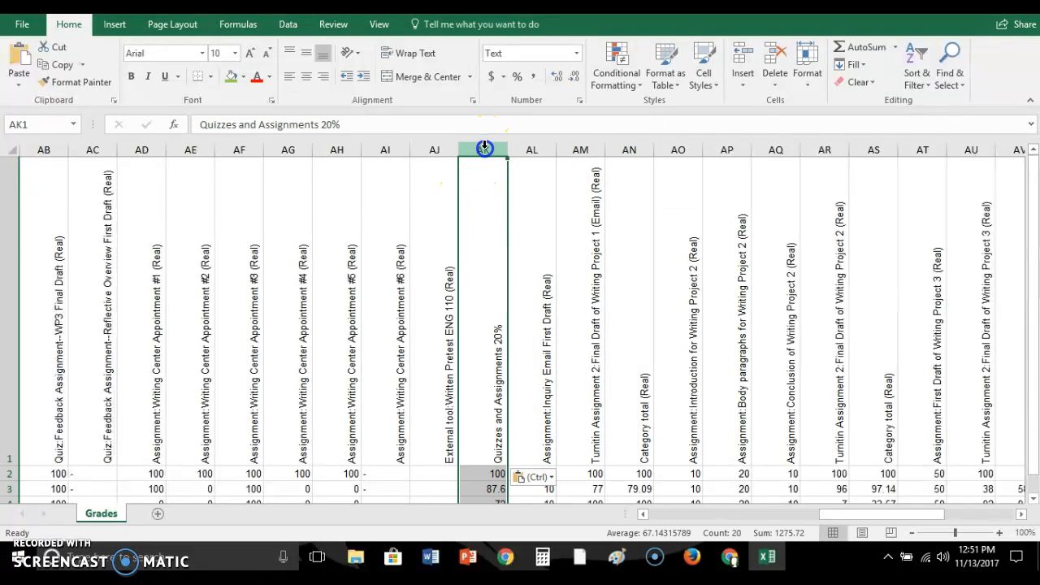
click(232, 76)
click(542, 368)
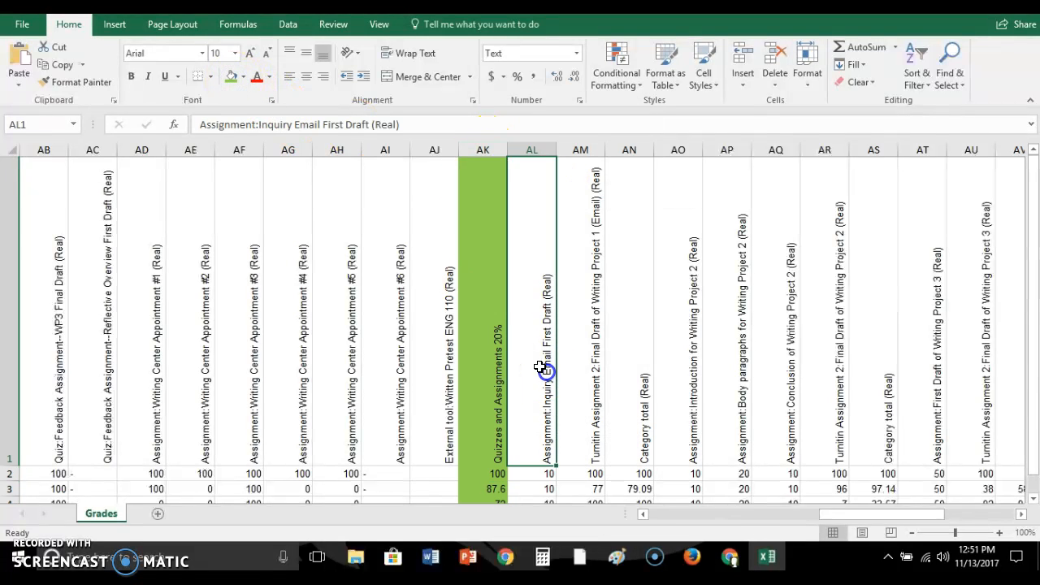
scroll(488, 349, down, 1)
scroll(476, 302, up, 1)
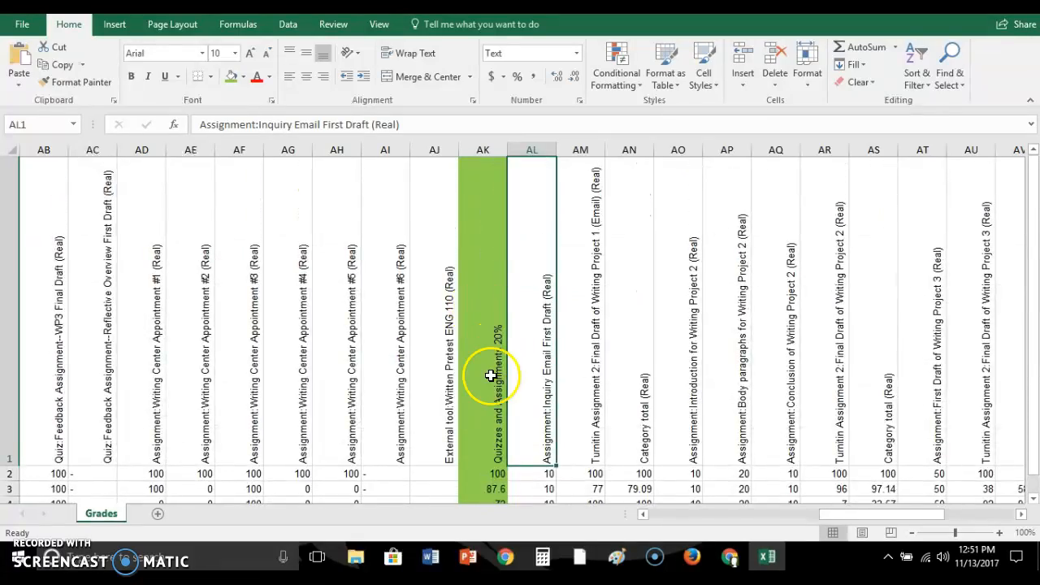
scroll(490, 371, down, 1)
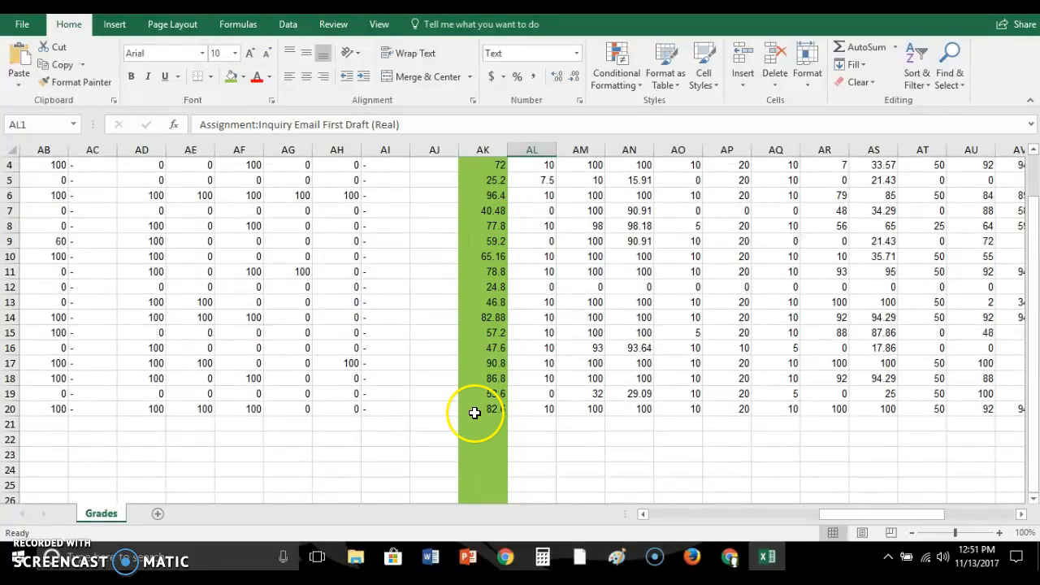
scroll(474, 413, up, 1)
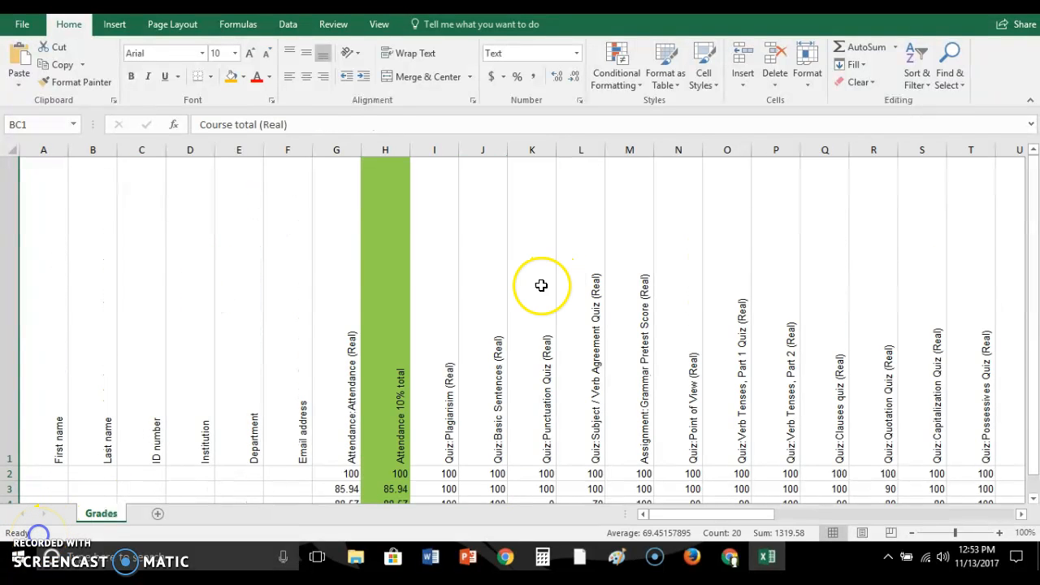
Change the fill of the orange Writing Project 3 20% column, column AV, to light green to match the other category totals
scroll(540, 280, down, 2)
scroll(541, 280, up, 2)
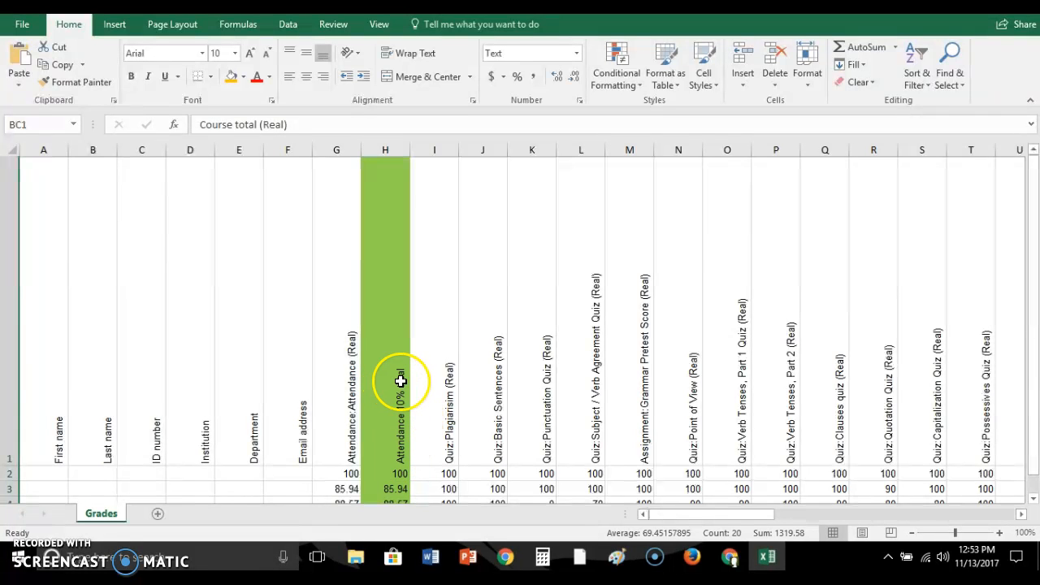
drag(1021, 517, 1022, 517)
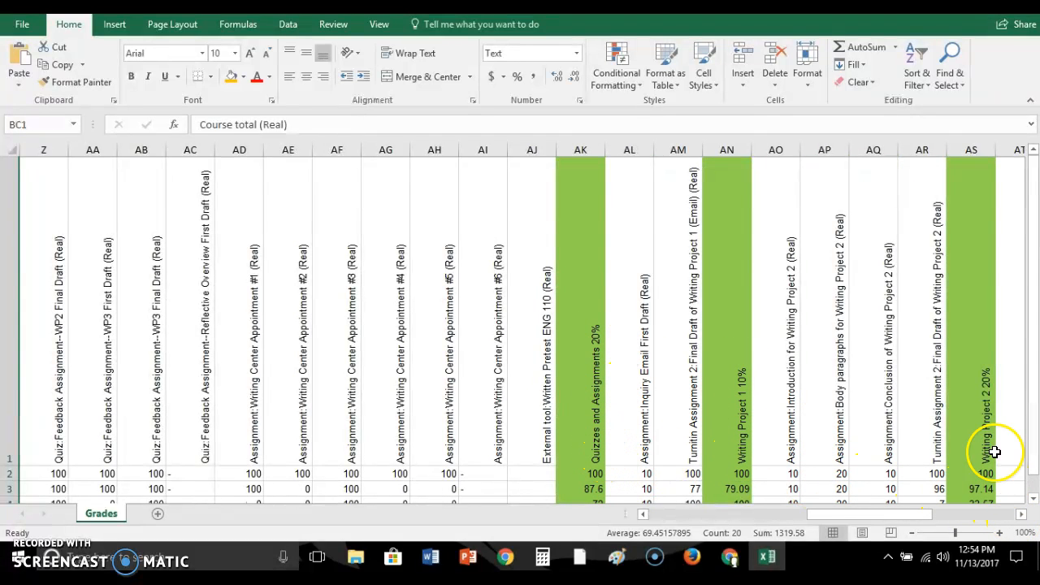
click(1023, 517)
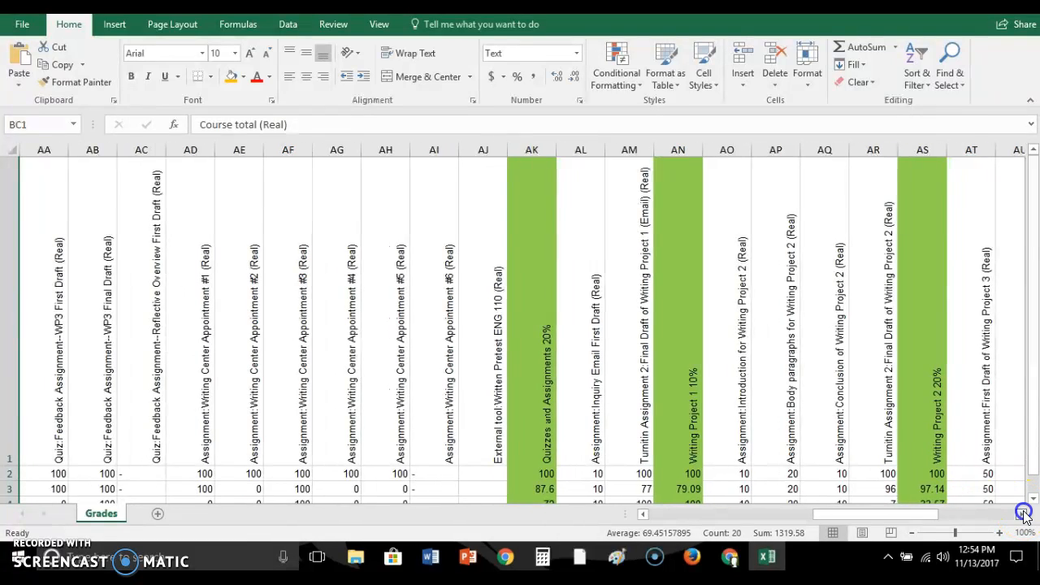
click(1023, 517)
click(1023, 517)
drag(1023, 516, 1023, 517)
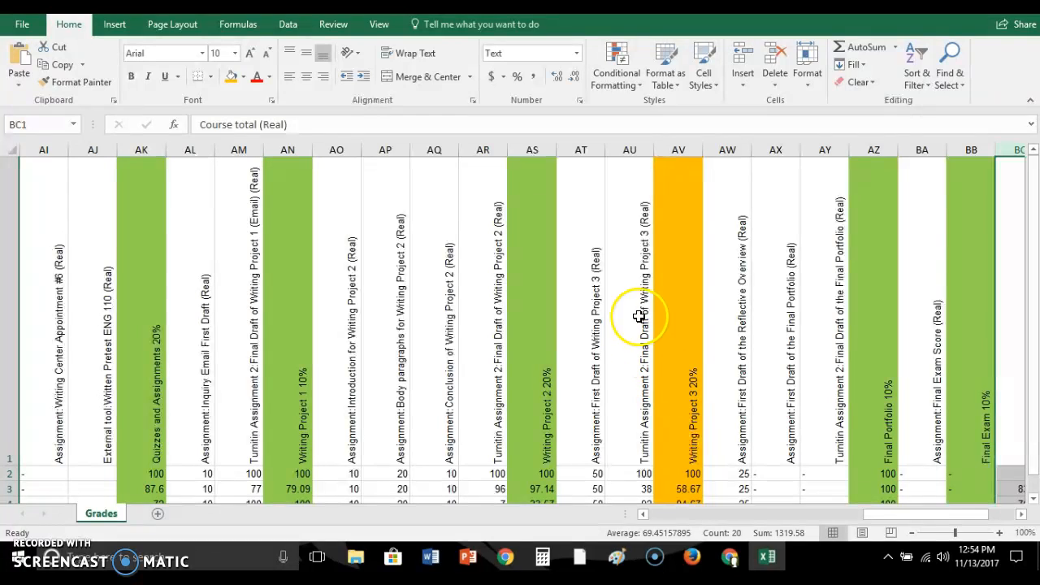
click(680, 149)
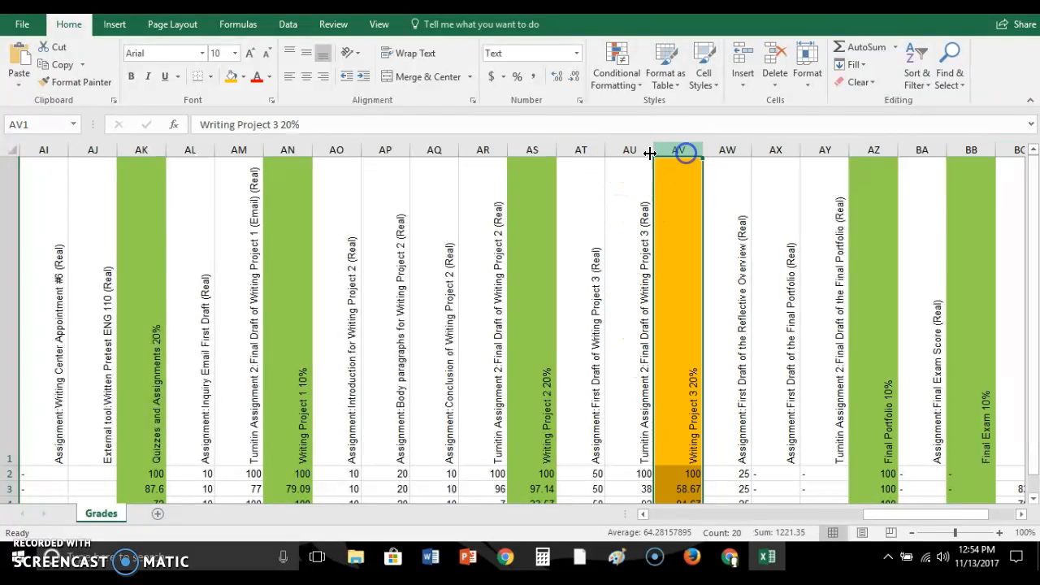
click(243, 76)
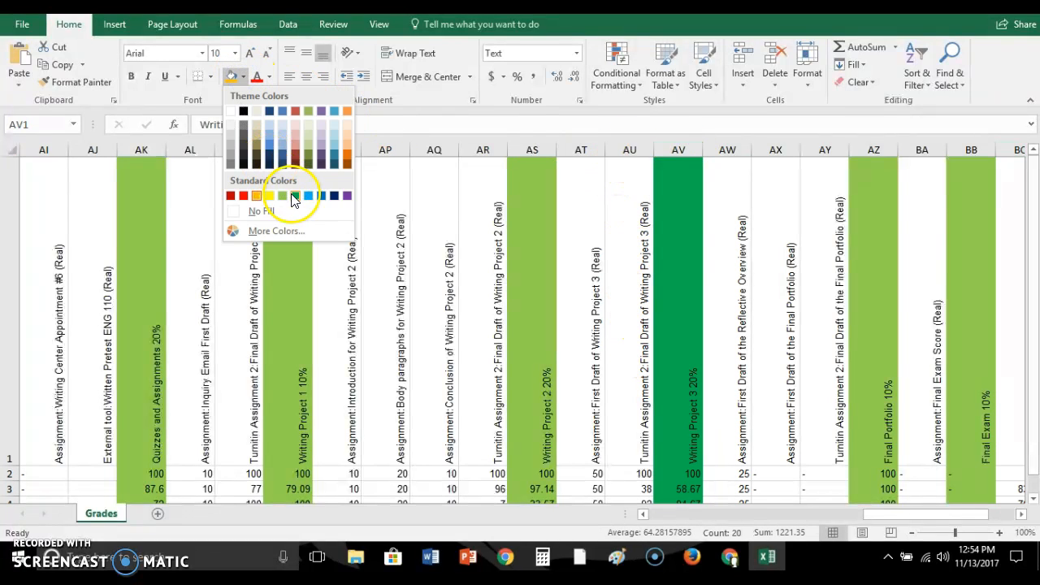
click(282, 197)
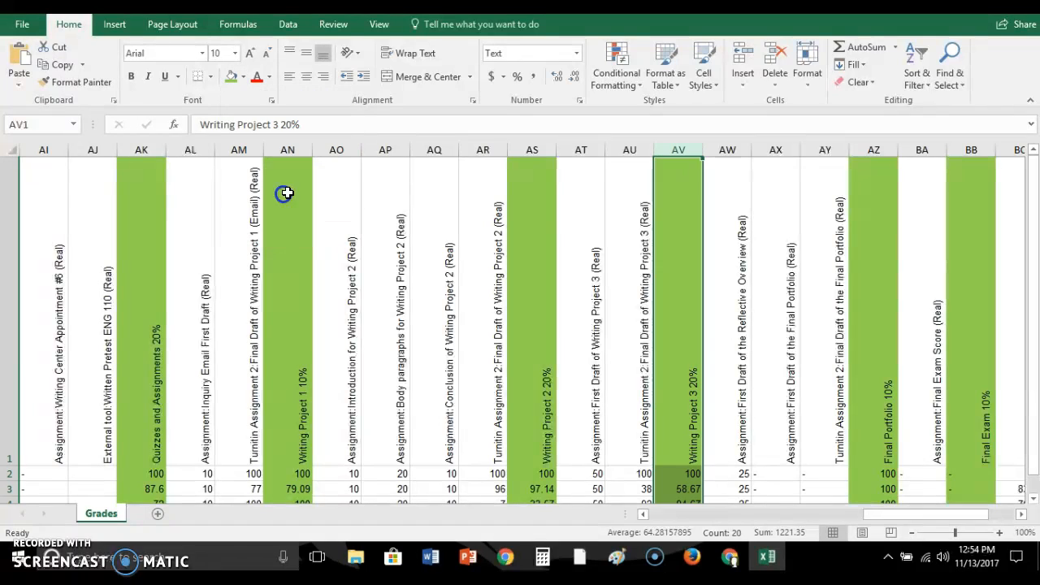
Fill column AU, the Final Draft of Writing Project 3 assignment, with the standard orange color
click(626, 150)
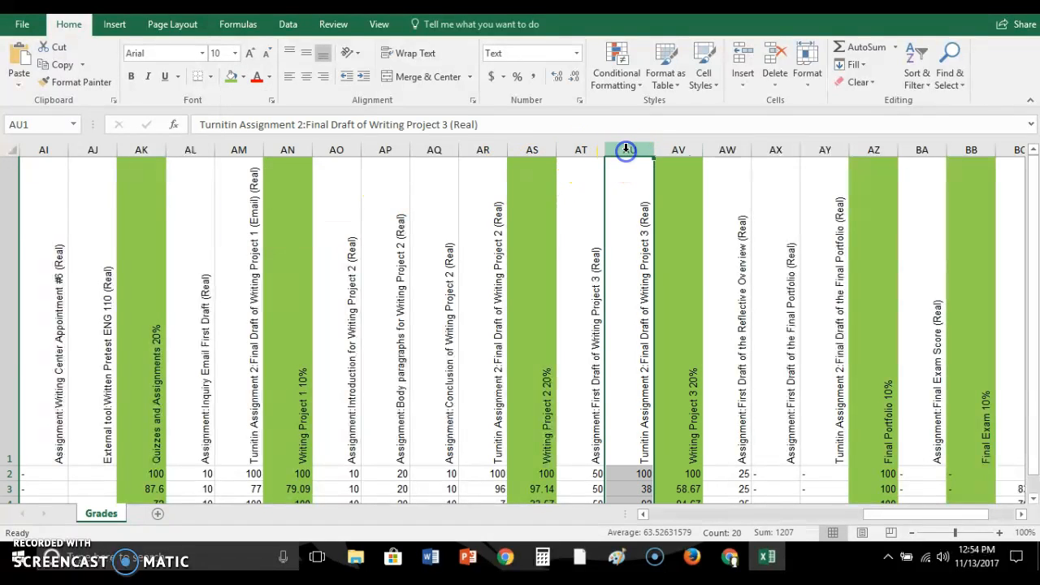
click(244, 77)
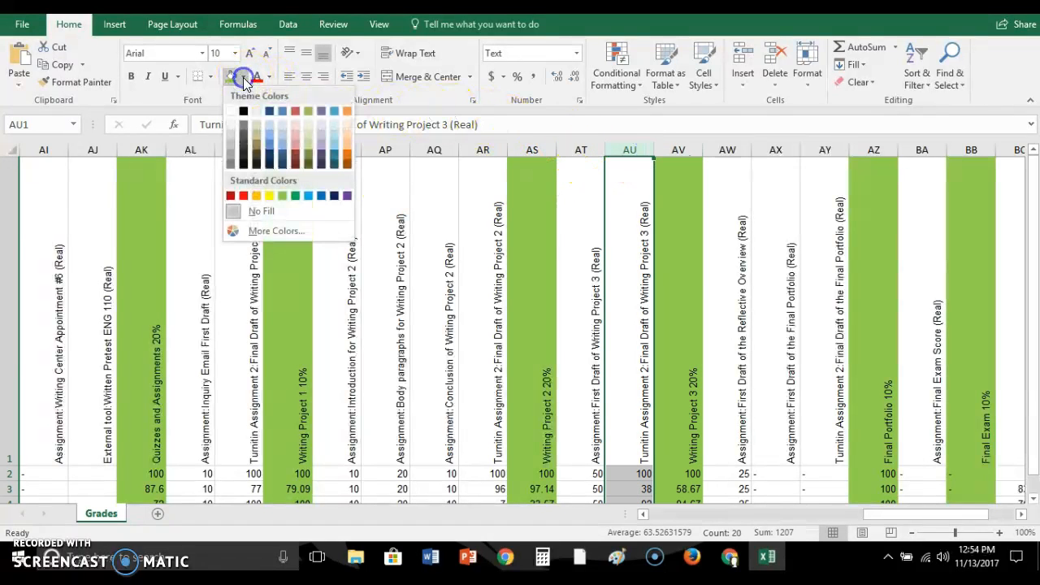
click(256, 196)
Examine the colored category total columns, the orange assignment column and the course totals across the Grades sheet
scroll(674, 231, down, 1)
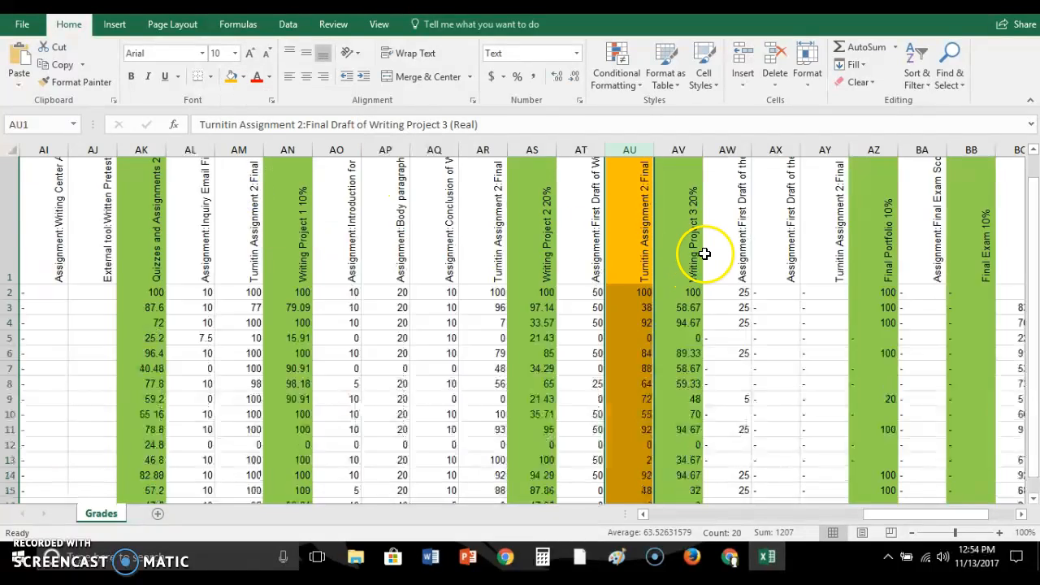
scroll(675, 230, up, 1)
scroll(650, 229, down, 1)
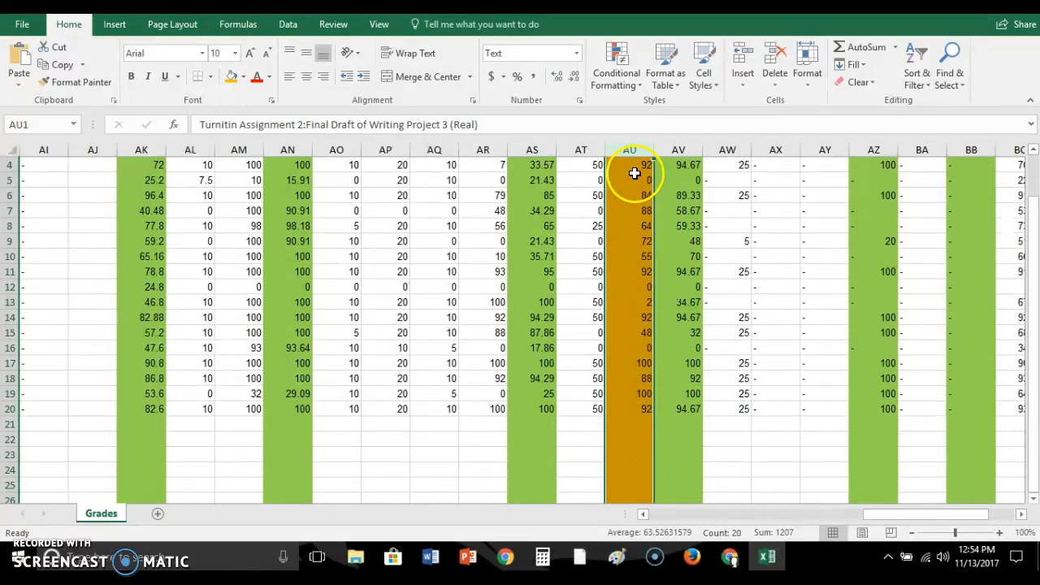
scroll(628, 302, up, 1)
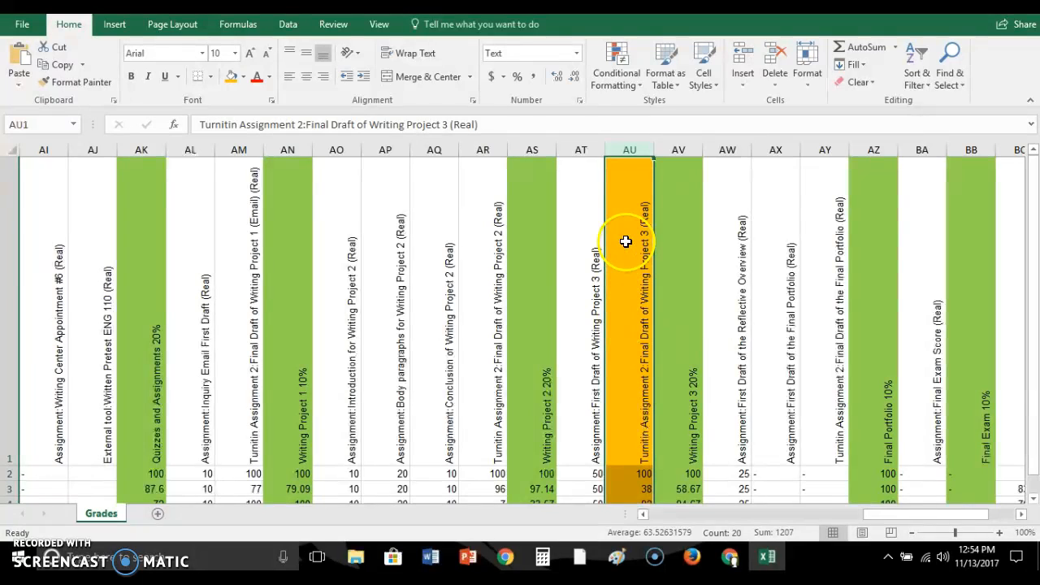
drag(912, 517, 938, 515)
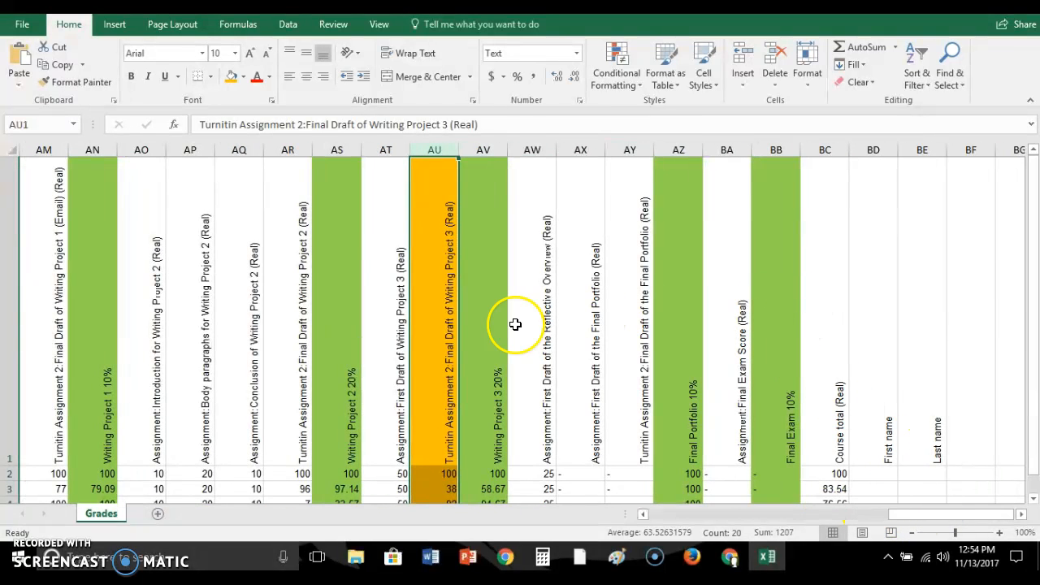
scroll(876, 284, down, 1)
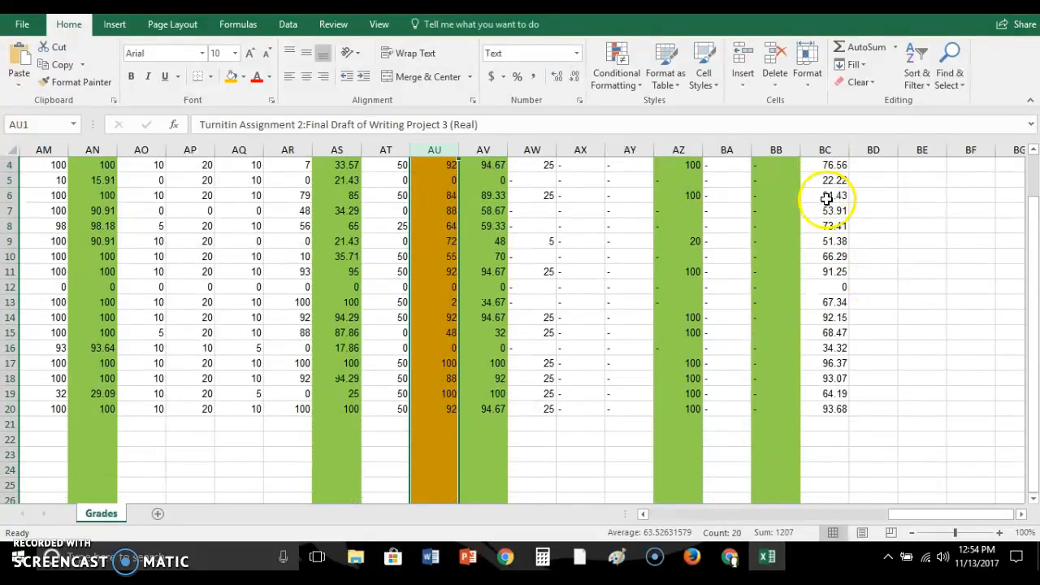
drag(898, 516, 859, 506)
scroll(839, 391, up, 1)
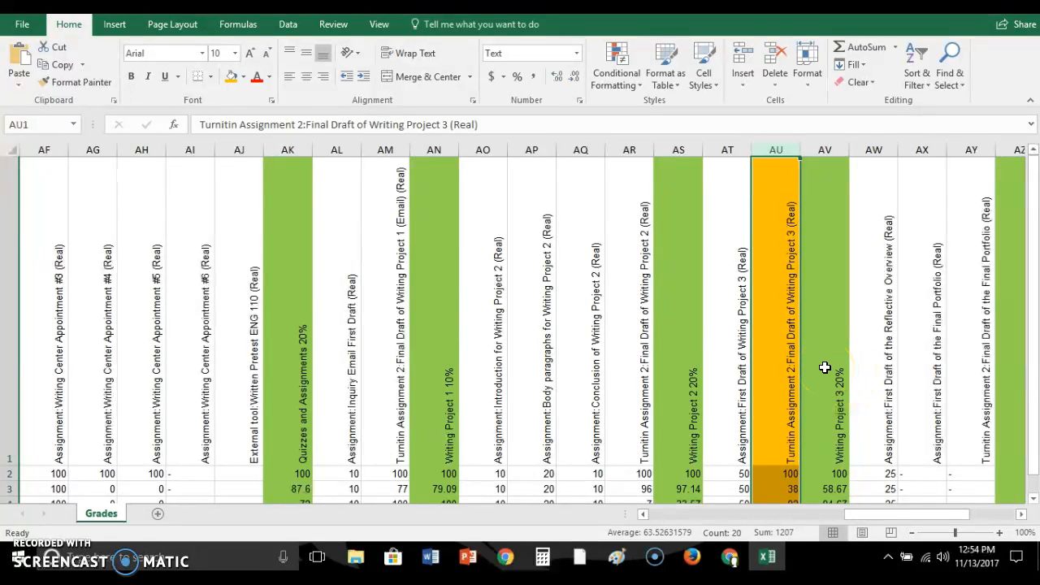
drag(913, 515, 928, 513)
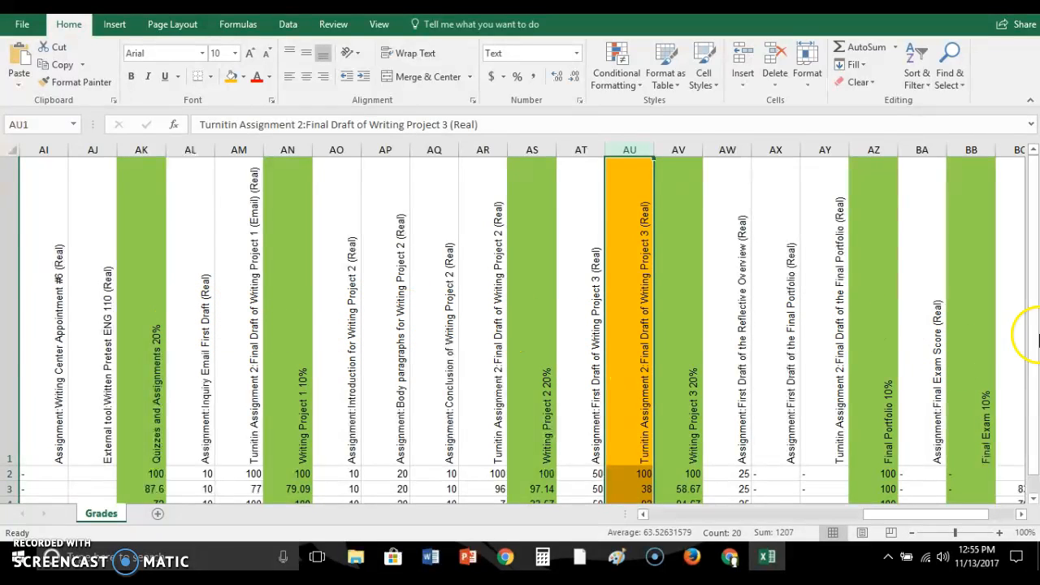
drag(923, 520, 717, 525)
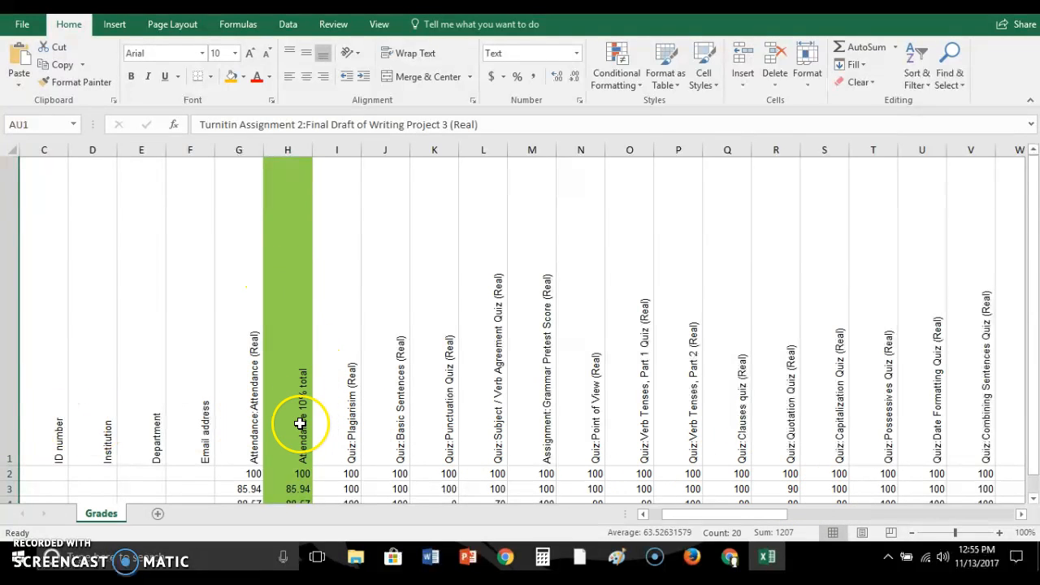
Fill the whole Writing Project 3 20% column, column AV, with the standard red color
drag(766, 521, 938, 524)
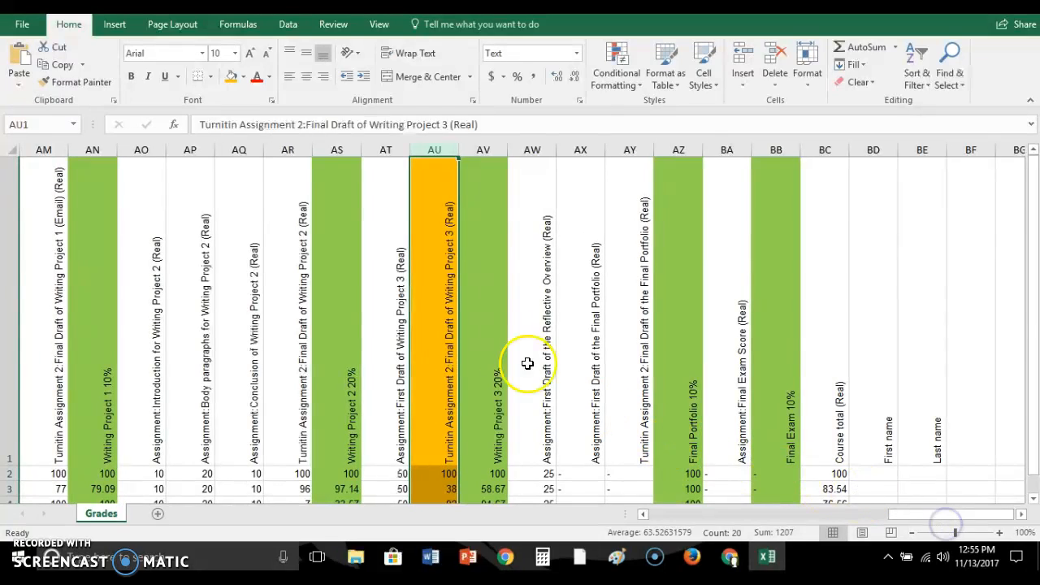
click(489, 149)
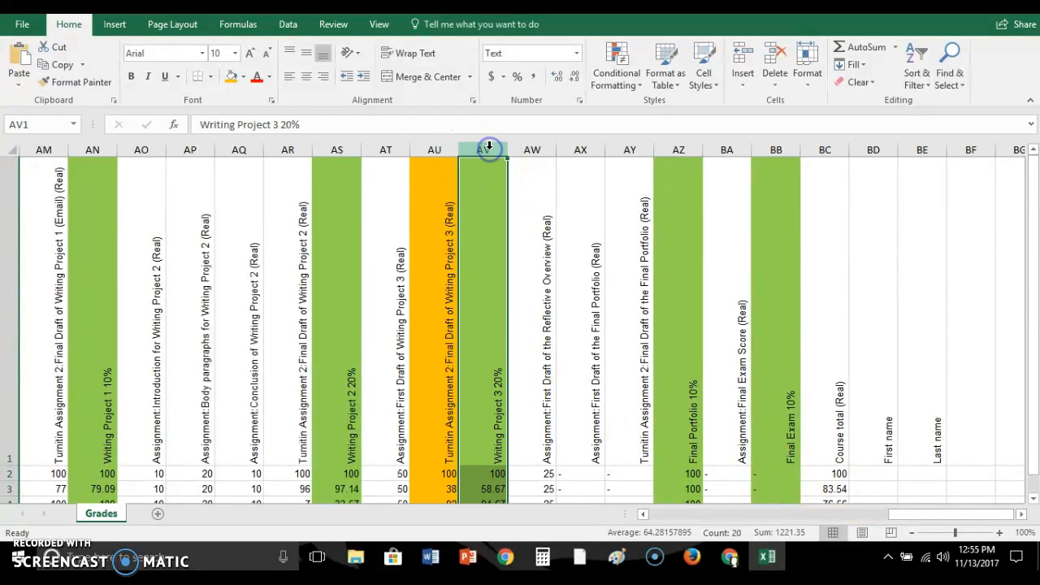
click(243, 77)
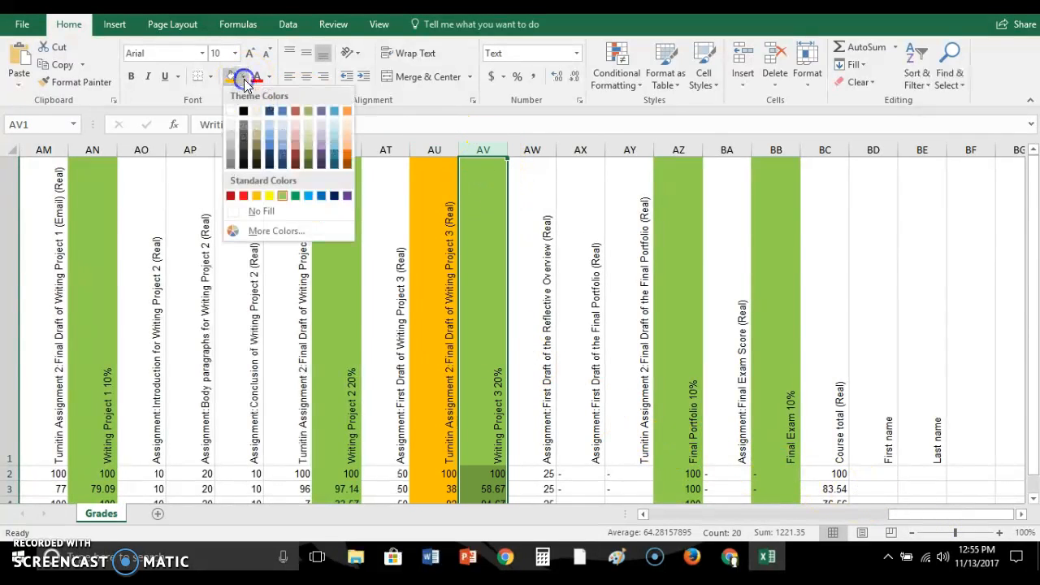
click(243, 195)
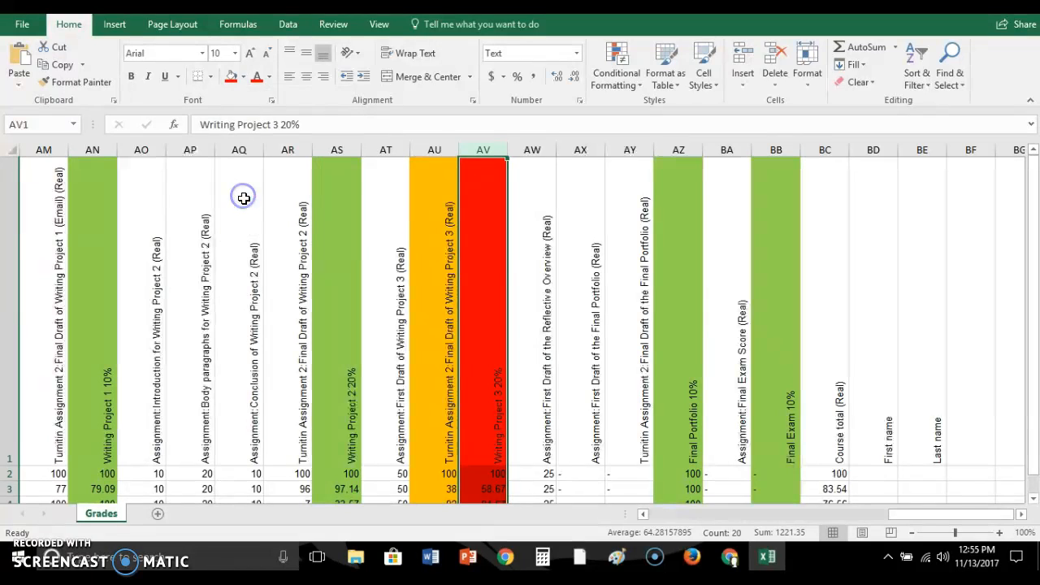
Restore the light green fill on the Writing Project 3 20% column, matching the other category totals
click(247, 78)
click(279, 195)
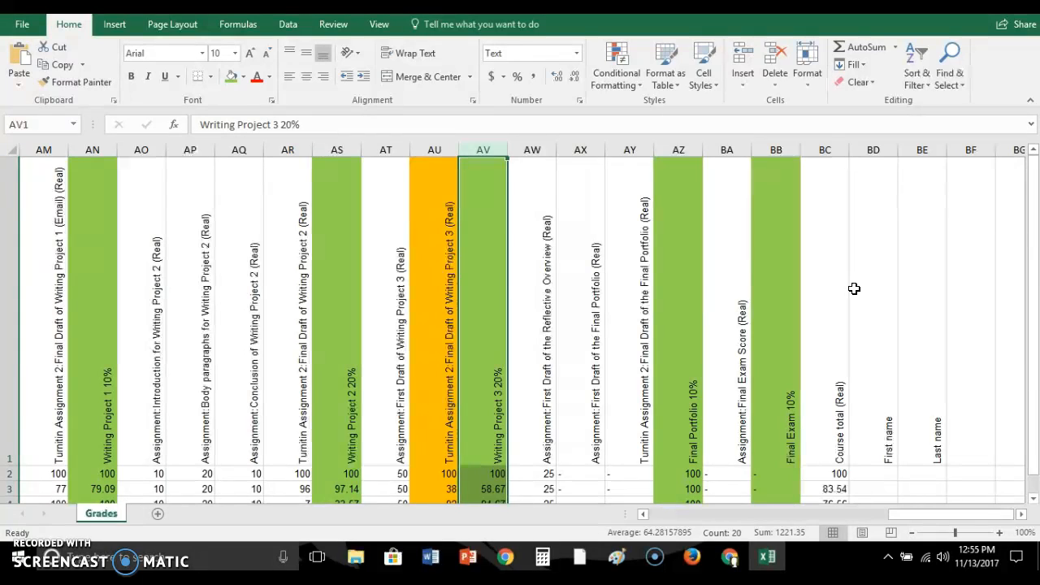
scroll(934, 276, down, 2)
scroll(934, 276, up, 2)
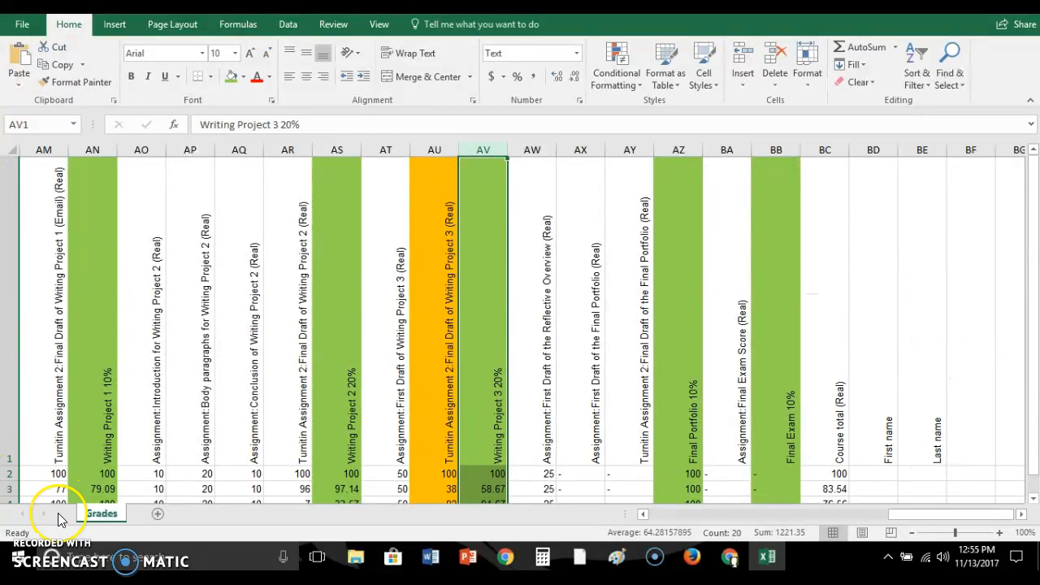